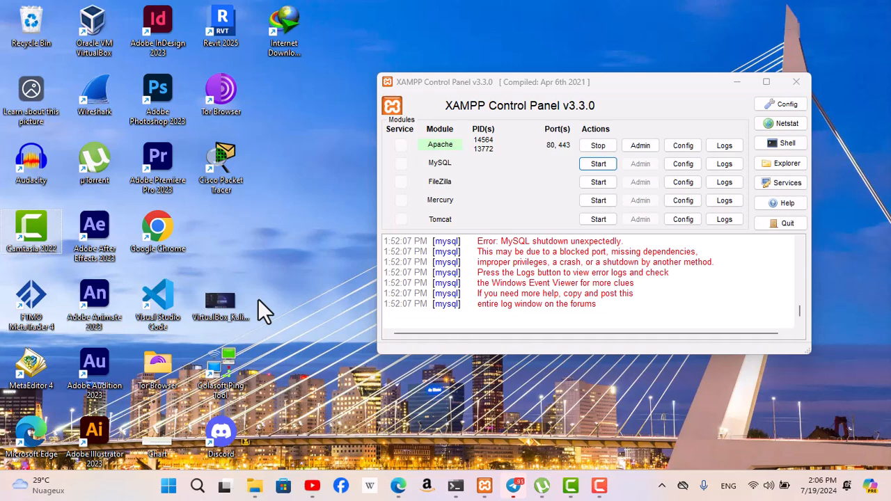
# Open the mysql folder of the XAMPP installation on Local Disk (E:), under GRAPMULT PROJECTS, WEBSITE, xampp
pyautogui.moveTo(255, 485)
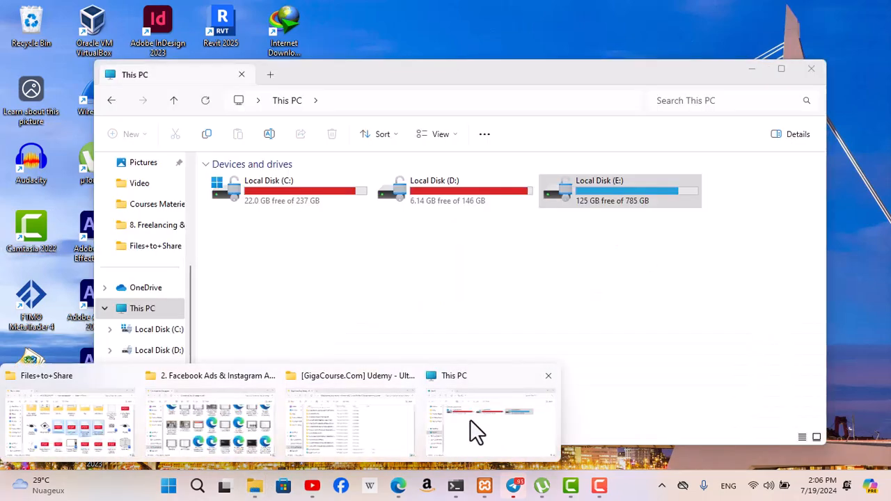
pyautogui.click(469, 419)
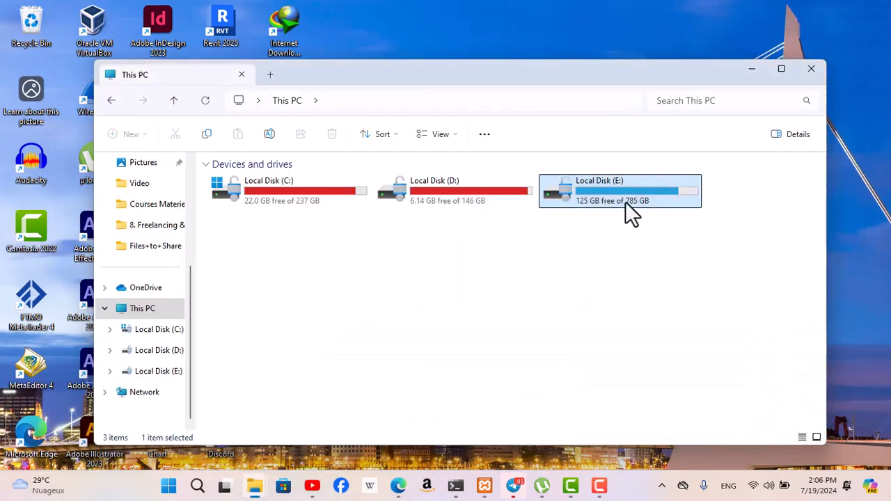
pyautogui.doubleClick(625, 201)
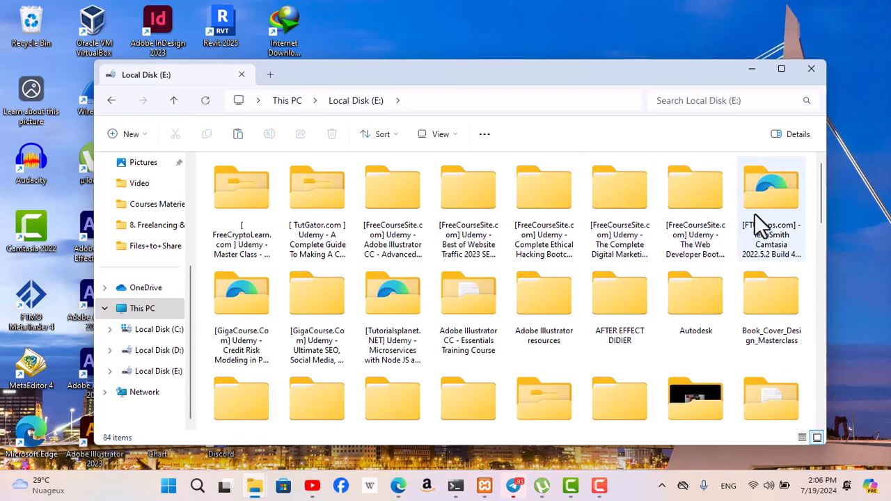
pyautogui.moveTo(822, 200); pyautogui.dragTo(822, 245)
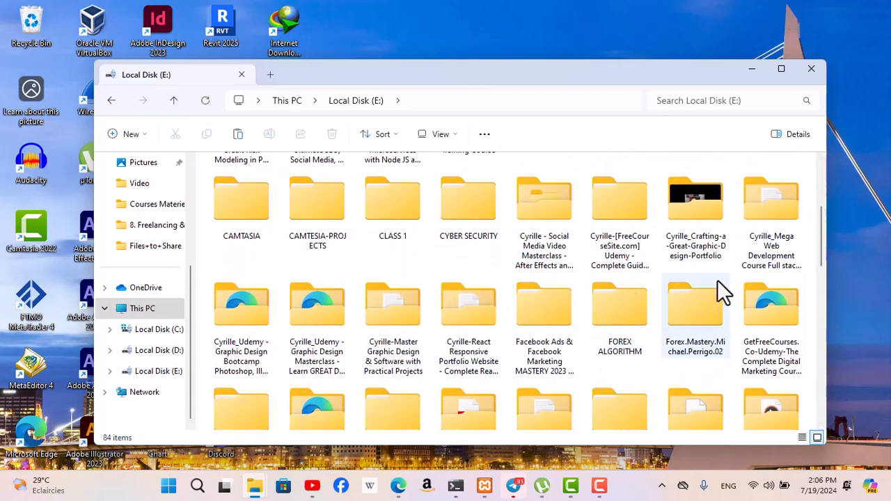
pyautogui.moveTo(822, 236); pyautogui.dragTo(822, 293)
pyautogui.doubleClick(392, 195)
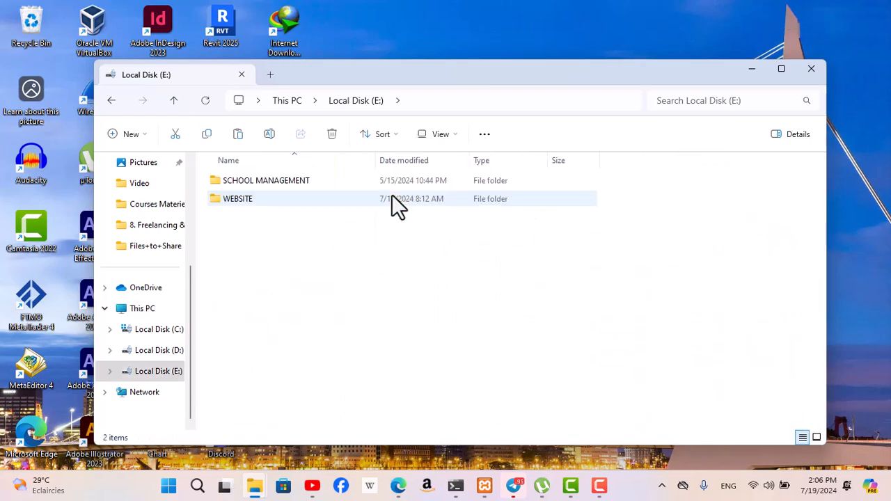
pyautogui.doubleClick(263, 198)
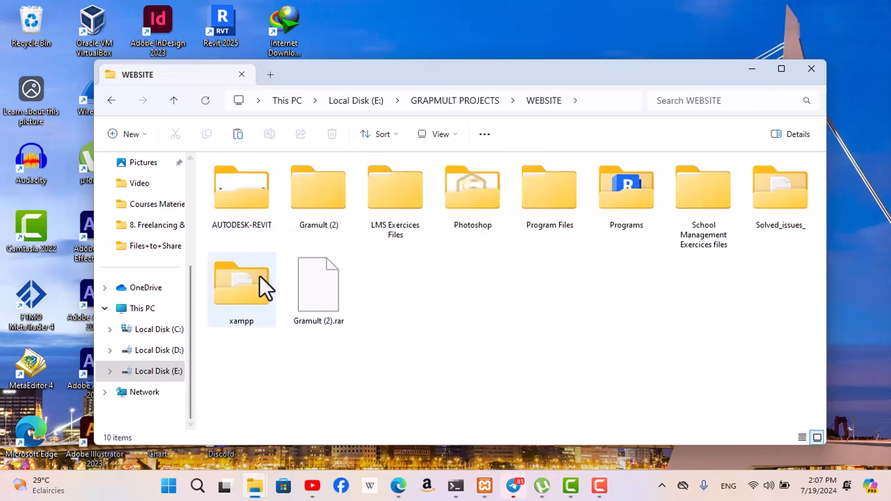
pyautogui.doubleClick(246, 312)
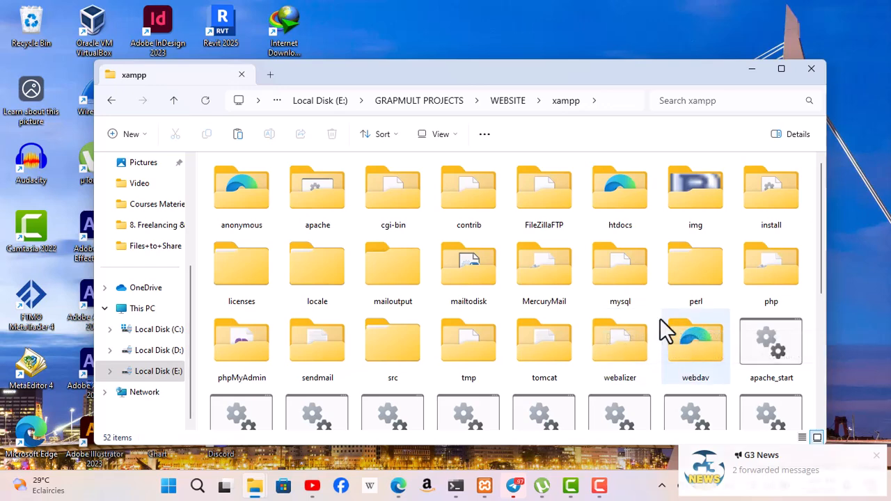
pyautogui.click(624, 287)
pyautogui.doubleClick(624, 286)
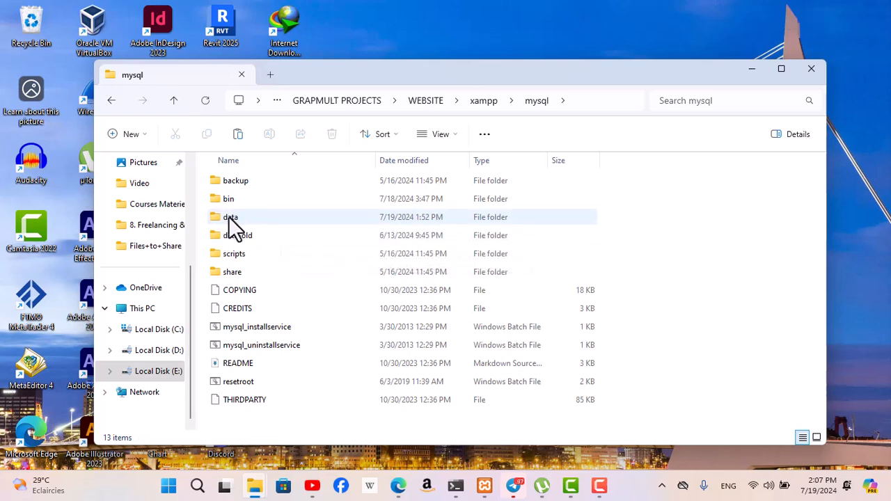
# Rename the data folder in the mysql folder to data_old
pyautogui.moveTo(258, 218)
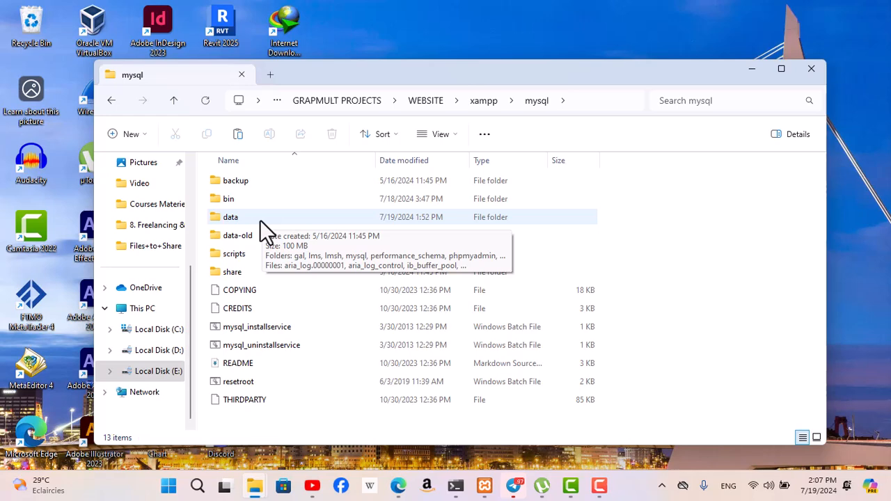
pyautogui.click(241, 220)
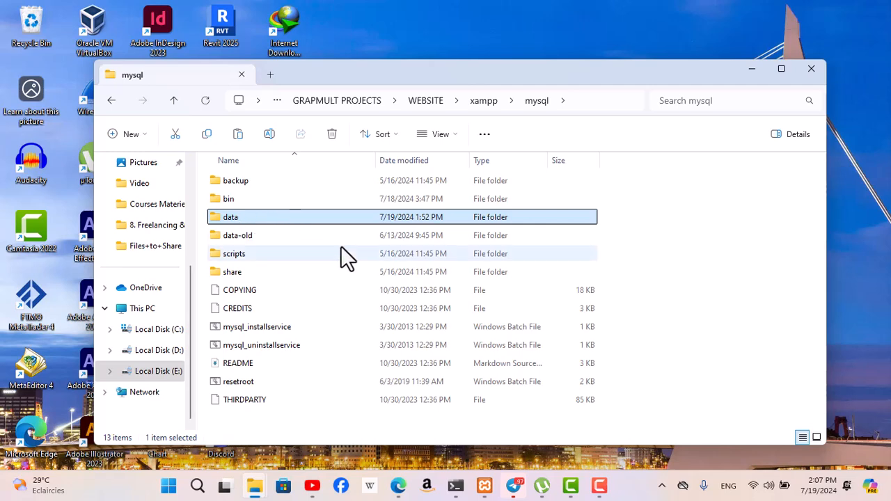
pyautogui.click(689, 286)
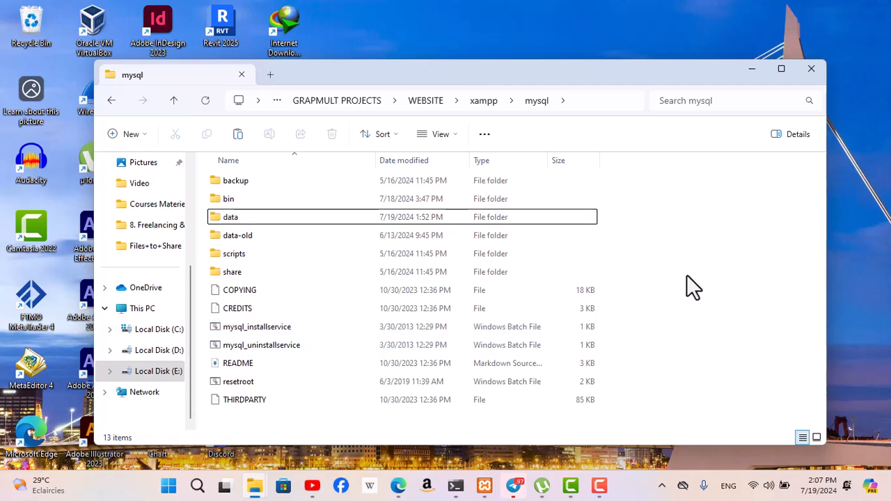
pyautogui.click(240, 217)
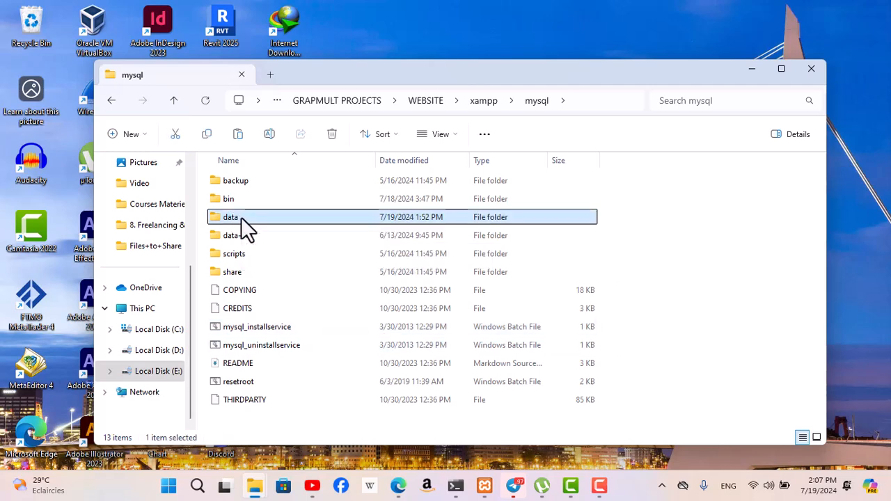
pyautogui.click(241, 218)
pyautogui.click(241, 217)
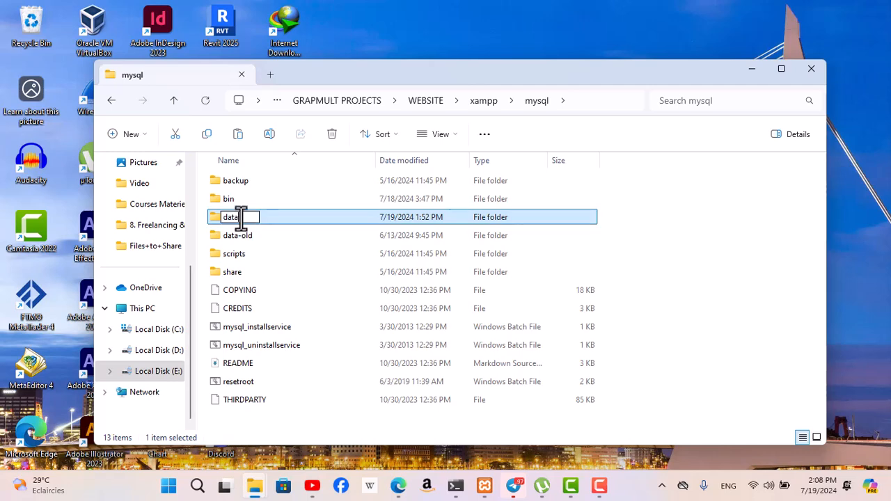
pyautogui.write('_old')
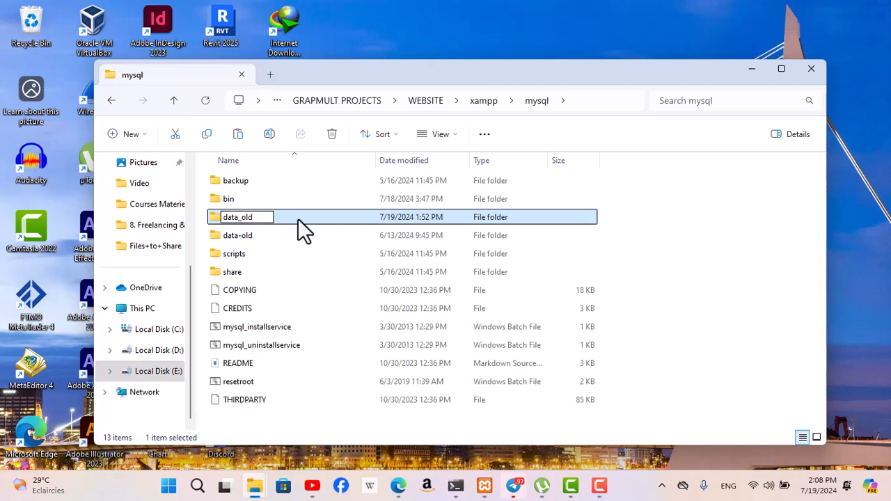
pyautogui.press('Return')
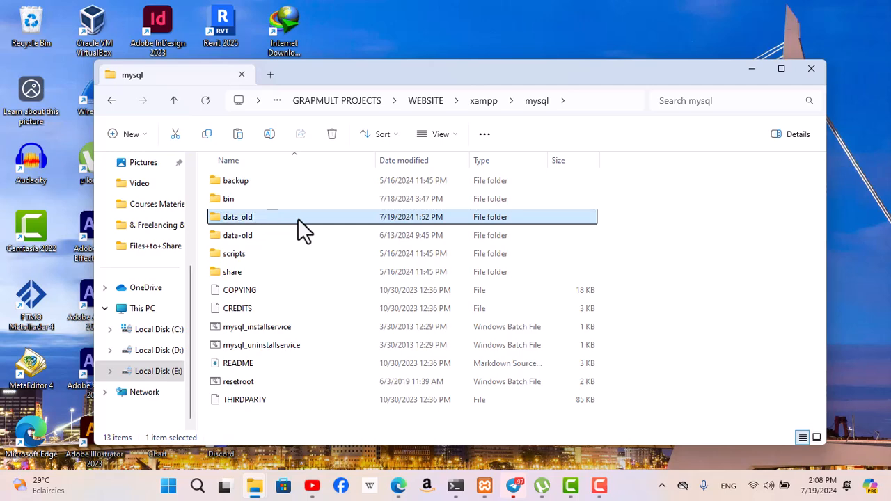
# Cancel the interrupted copy of the mysql folder and restore the data_old folder's name to data
pyautogui.click(683, 258)
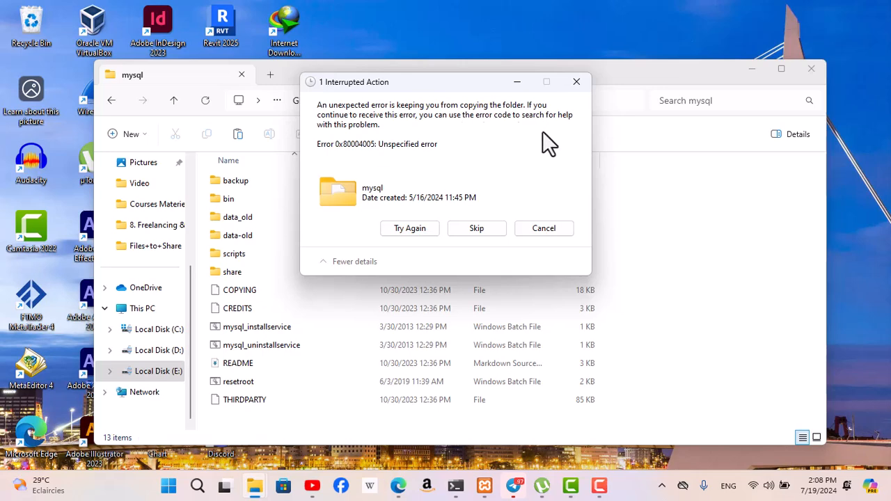
pyautogui.click(540, 227)
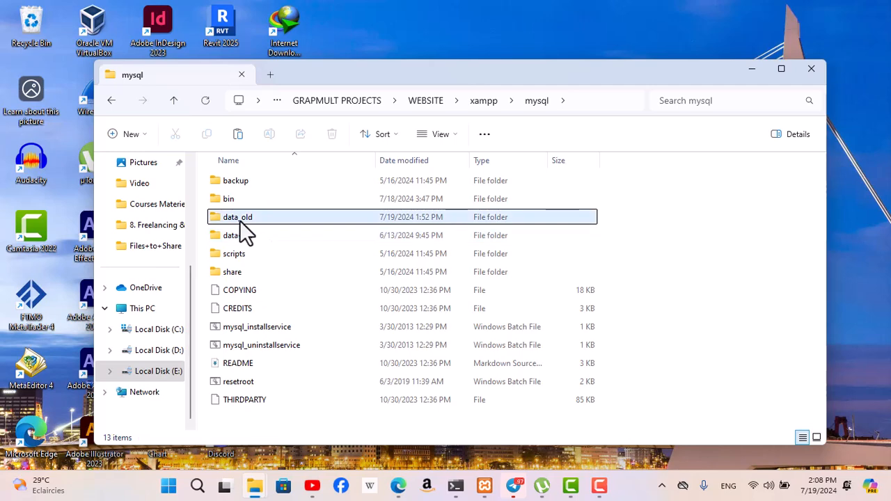
pyautogui.click(250, 219)
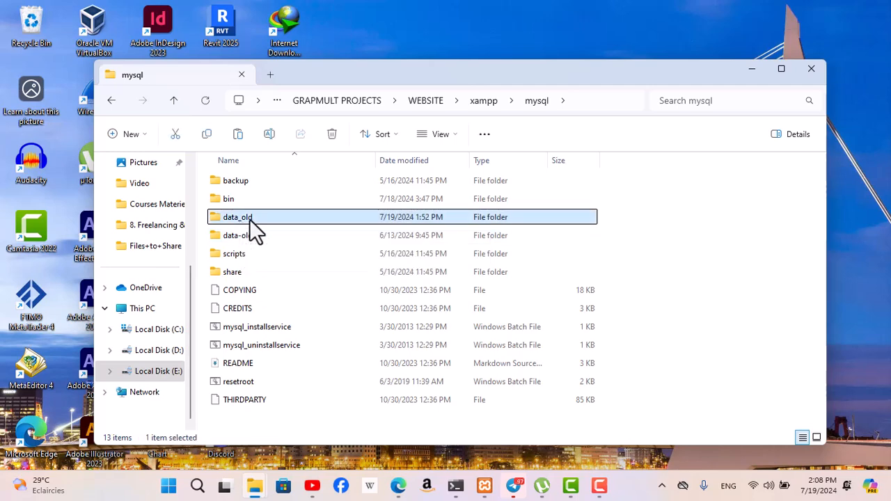
pyautogui.click(250, 218)
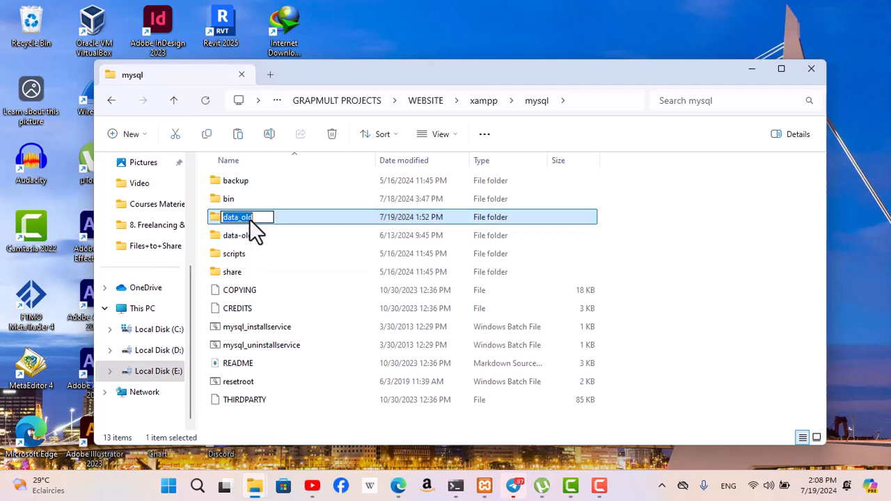
pyautogui.click(255, 219)
pyautogui.press('BackSpace')
pyautogui.press('BackSpace')
pyautogui.press('BackSpace')
pyautogui.press('BackSpace')
pyautogui.press('Return')
pyautogui.click(685, 250)
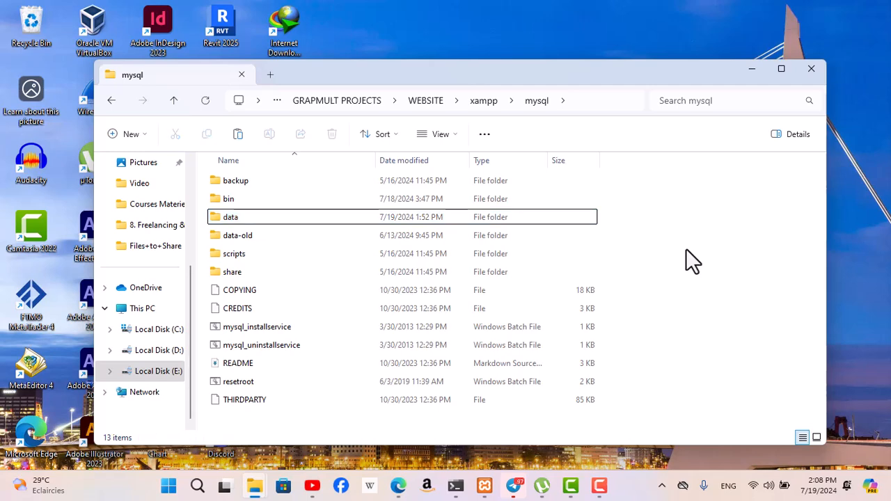
# Copy the data folder from the mysql folder and paste it into the WEBSITE folder
pyautogui.rightClick(234, 218)
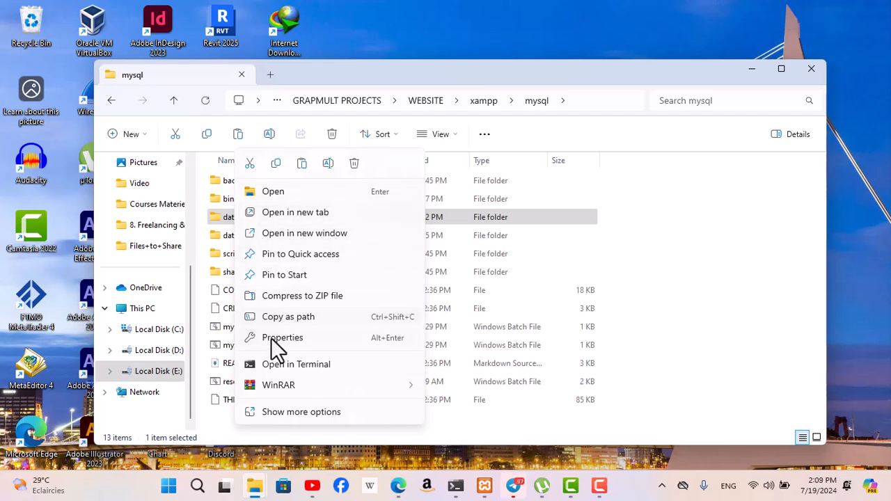
pyautogui.click(276, 165)
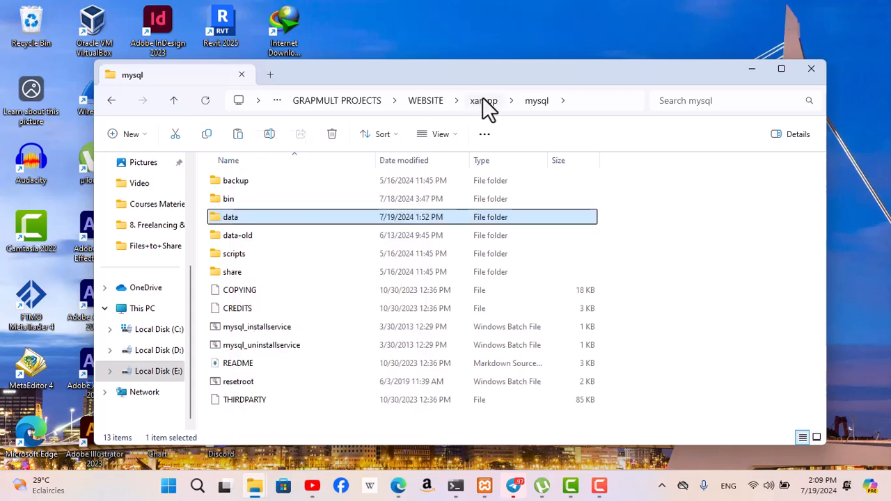
pyautogui.click(486, 100)
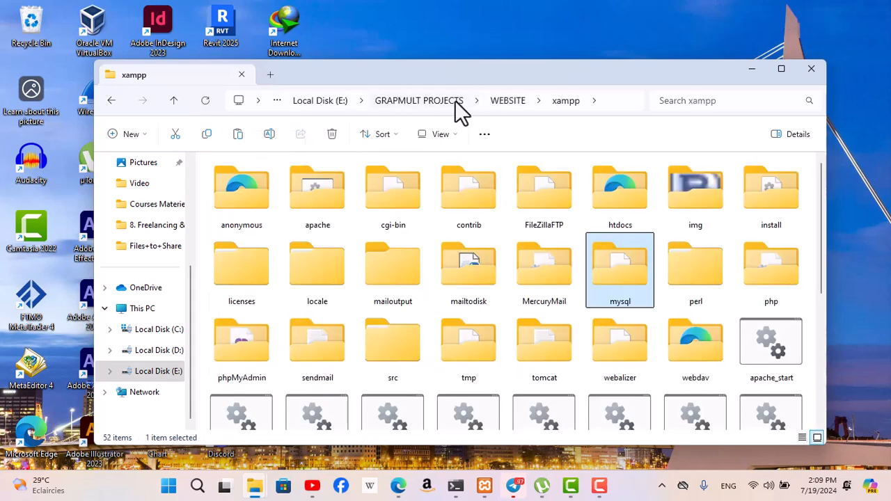
pyautogui.click(502, 105)
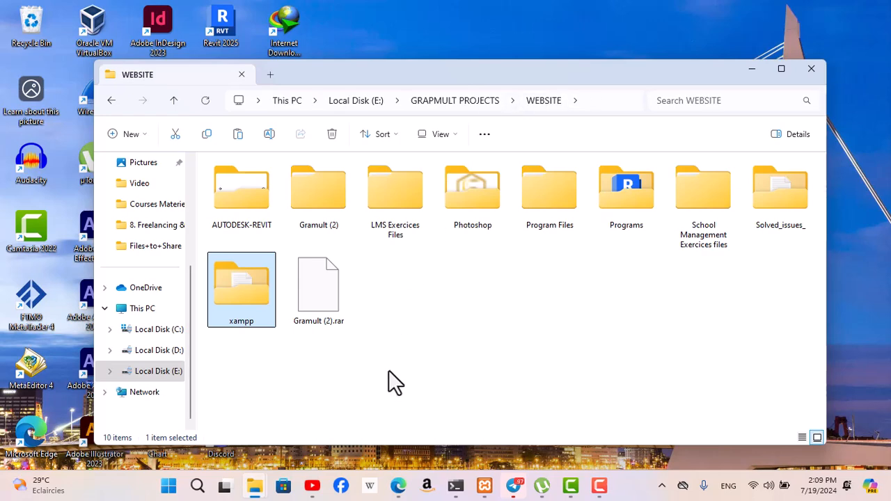
pyautogui.click(392, 397)
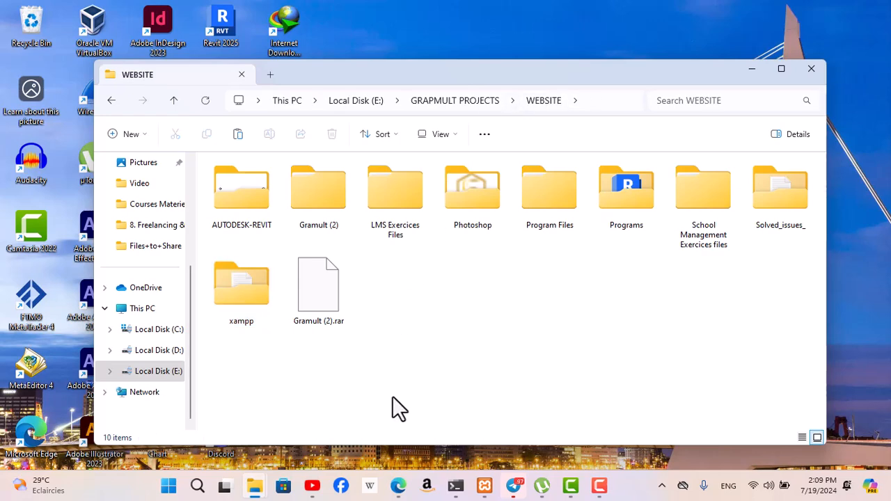
pyautogui.hotkey('ctrl', 'v')
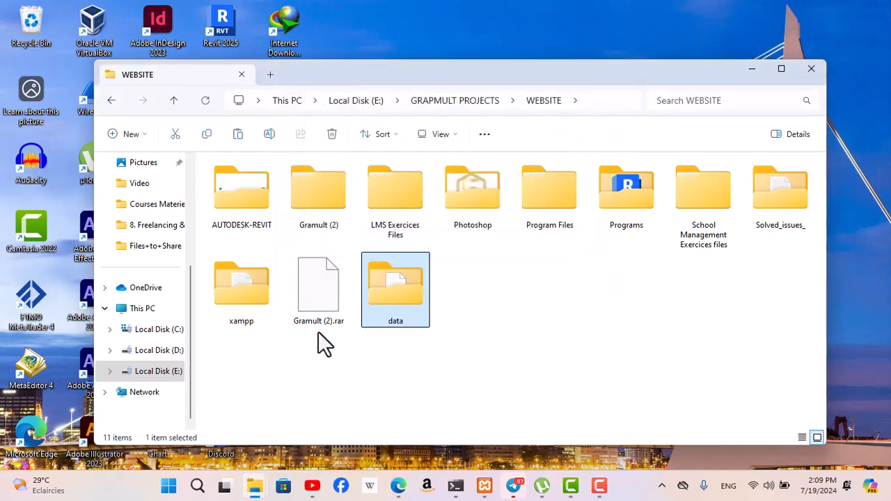
# Go back to xampp's mysql folder and rename its data folder to data_old
pyautogui.doubleClick(245, 306)
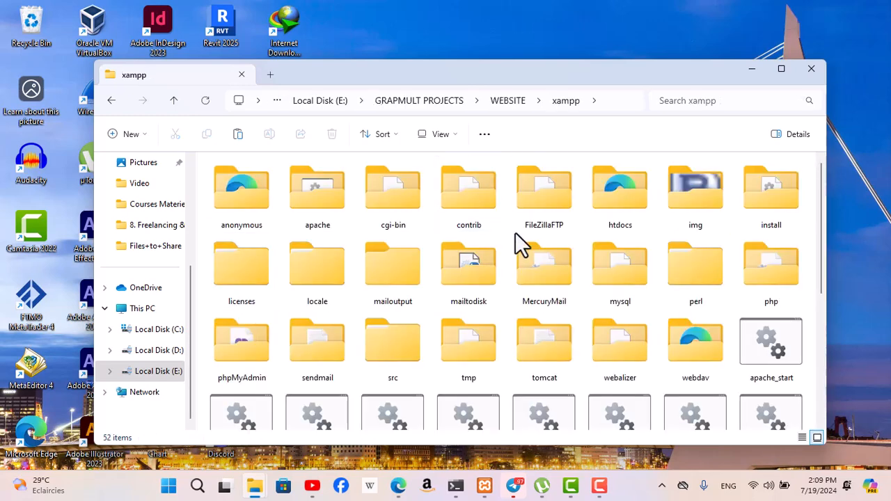
pyautogui.doubleClick(624, 291)
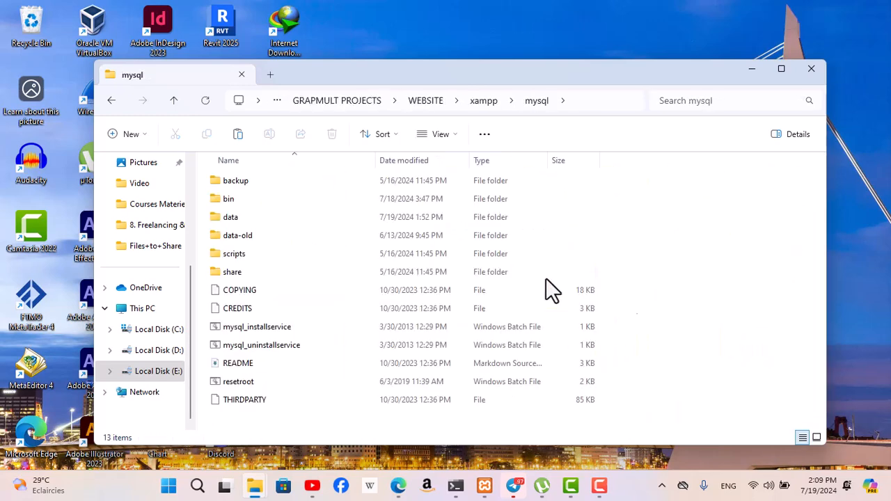
pyautogui.click(240, 219)
pyautogui.click(240, 220)
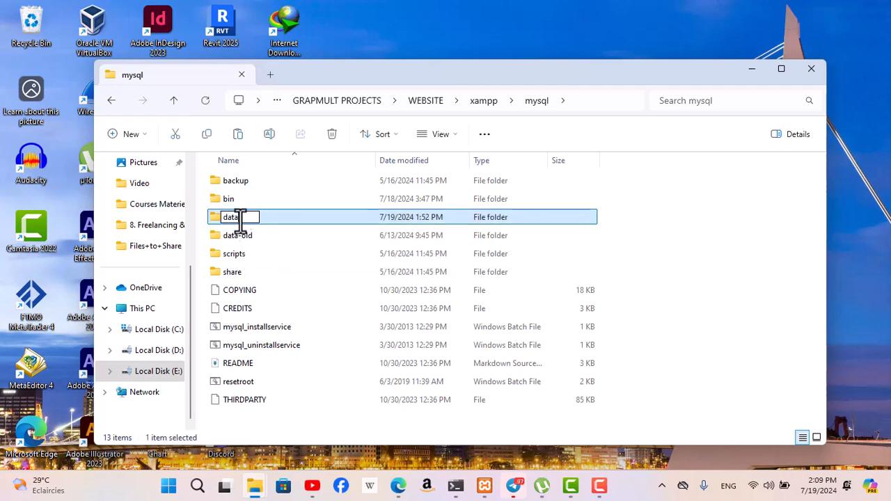
pyautogui.write('-')
pyautogui.write('old')
pyautogui.press('Return')
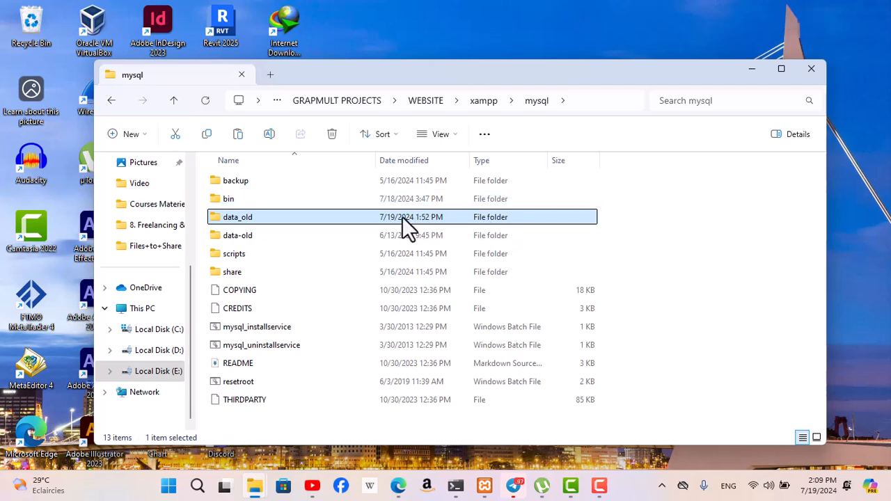
# Move the copied data folder from the WEBSITE folder into xampp's mysql folder
pyautogui.click(473, 102)
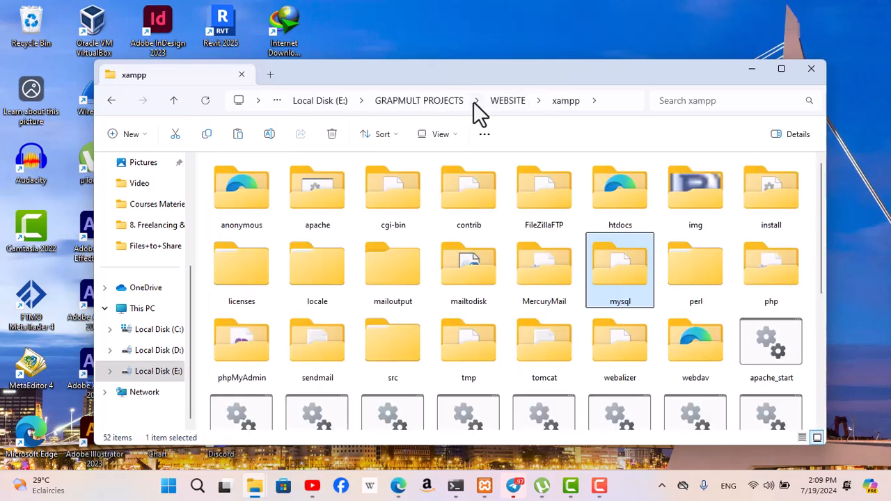
pyautogui.click(508, 100)
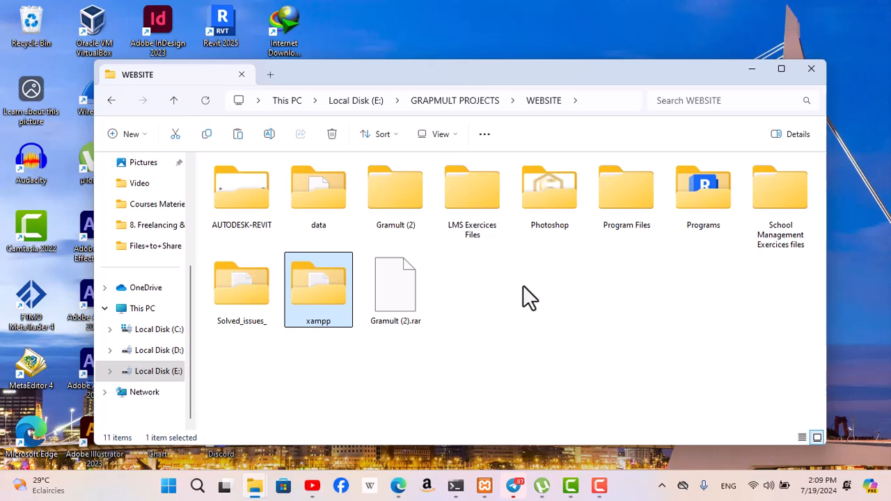
pyautogui.click(326, 207)
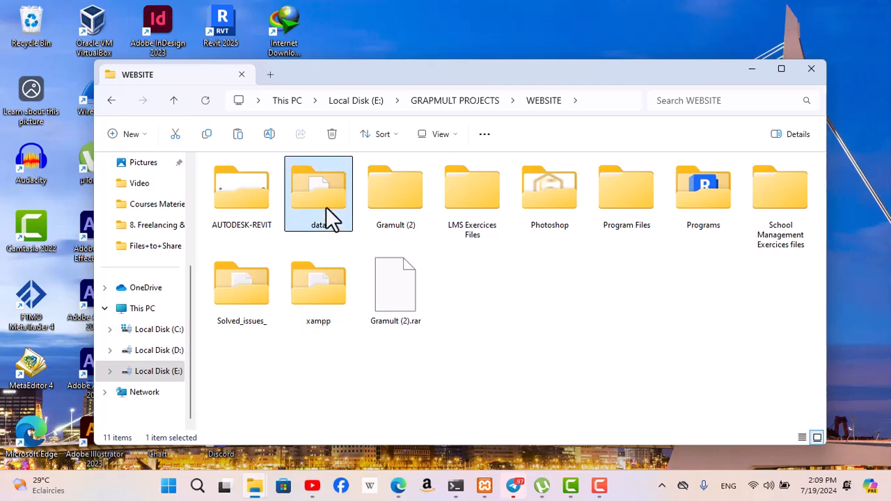
pyautogui.hotkey('ctrl', 'x')
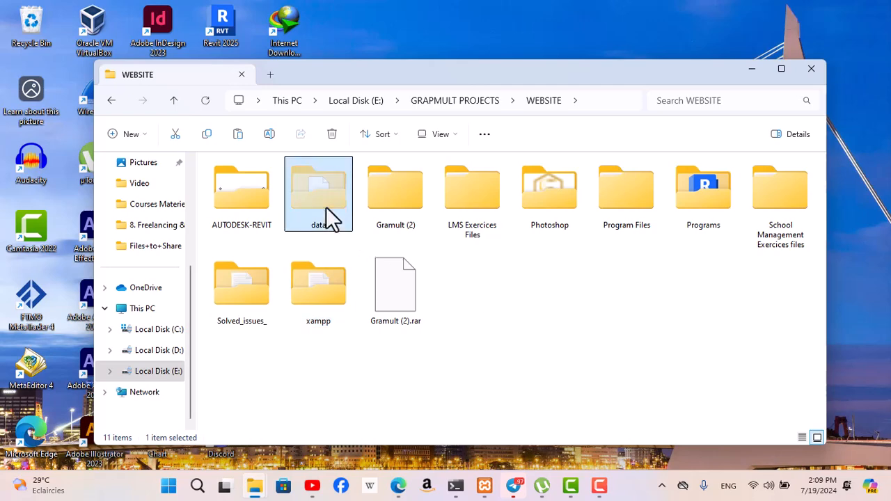
pyautogui.doubleClick(316, 312)
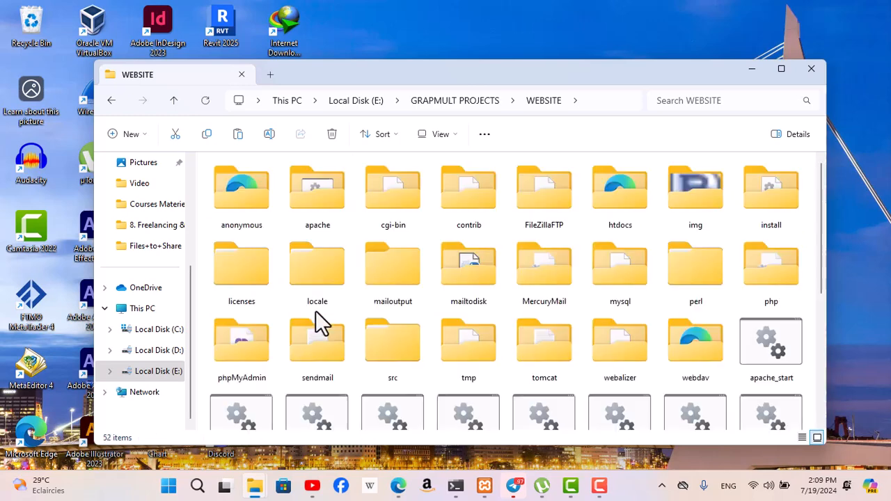
pyautogui.doubleClick(615, 282)
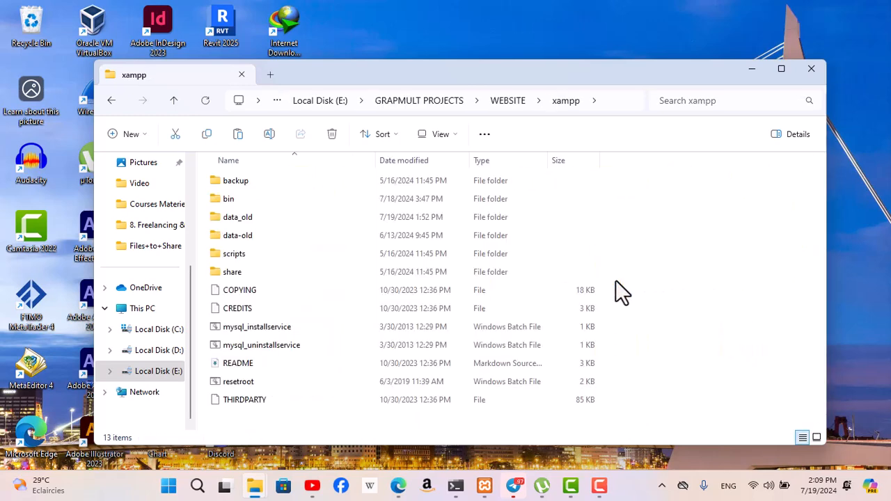
pyautogui.hotkey('ctrl', 'v')
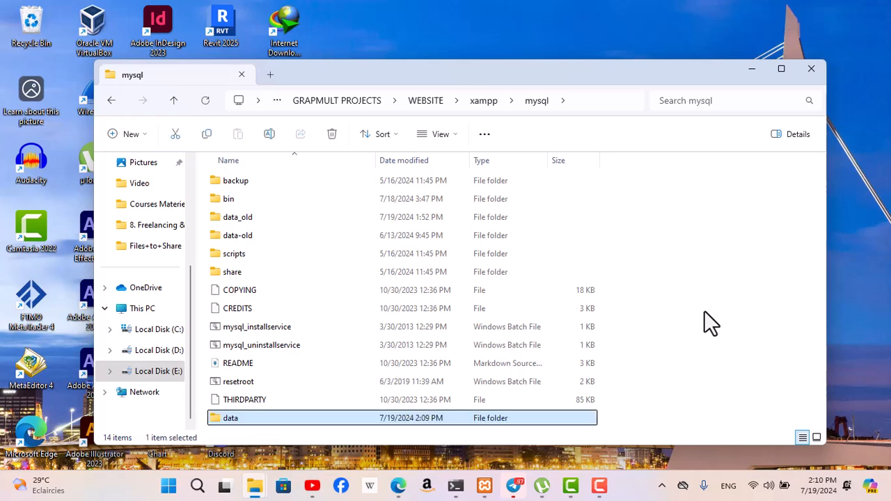
pyautogui.rightClick(704, 301)
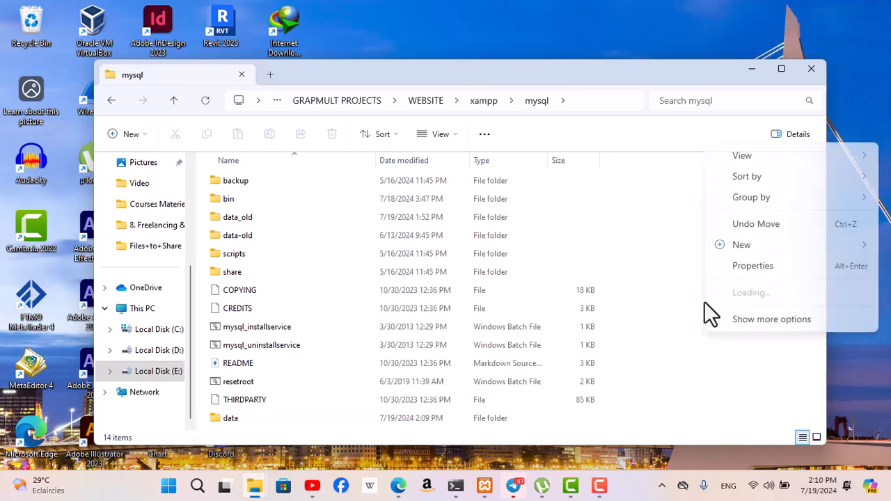
pyautogui.rightClick(693, 259)
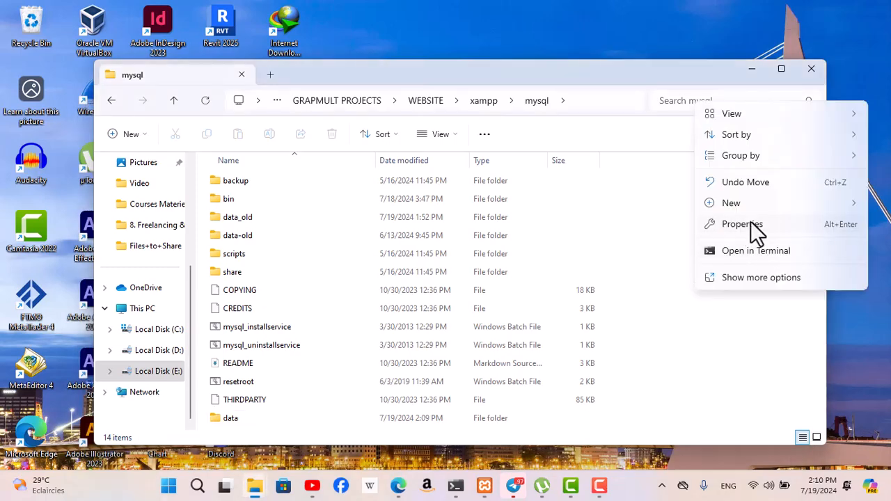
pyautogui.moveTo(744, 202)
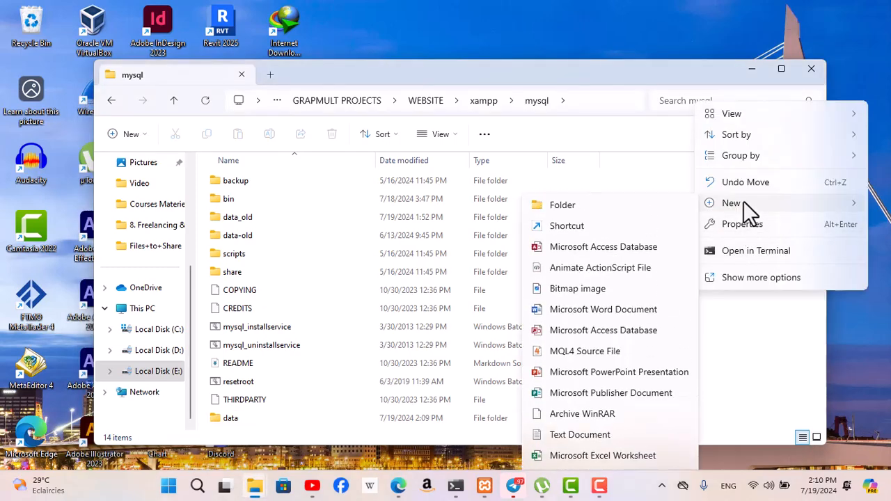
pyautogui.click(658, 181)
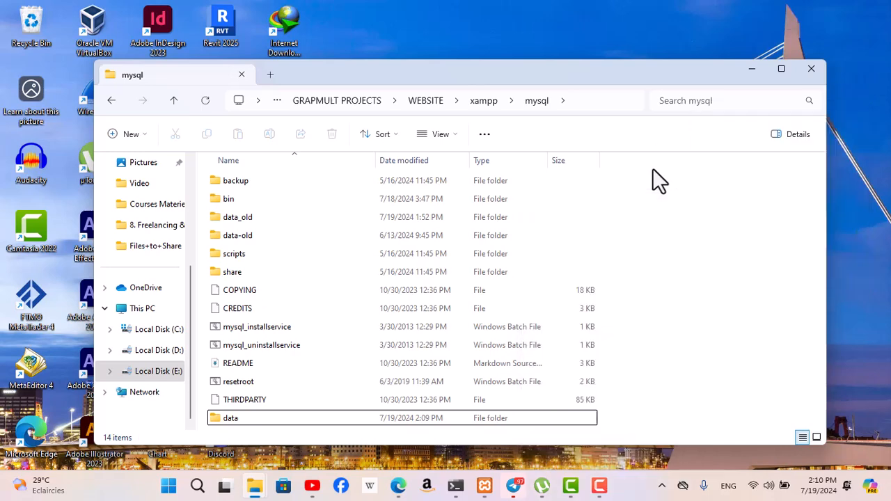
pyautogui.rightClick(683, 238)
pyautogui.moveTo(730, 340)
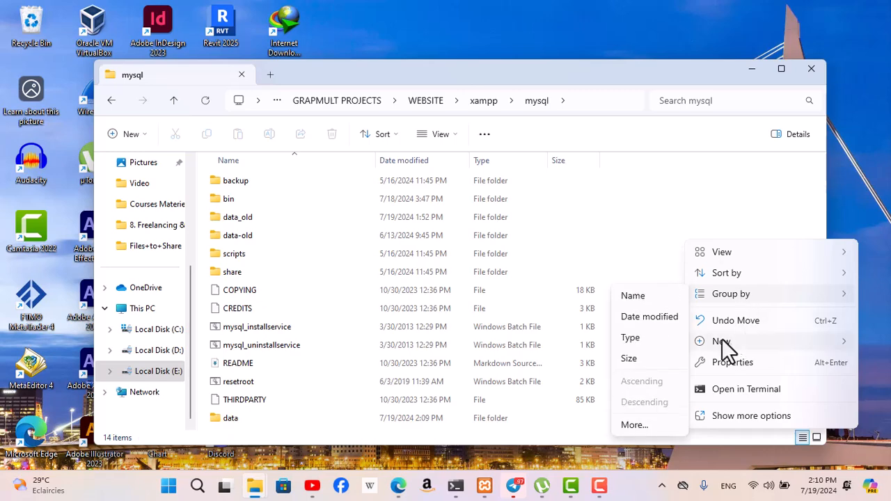
pyautogui.click(727, 205)
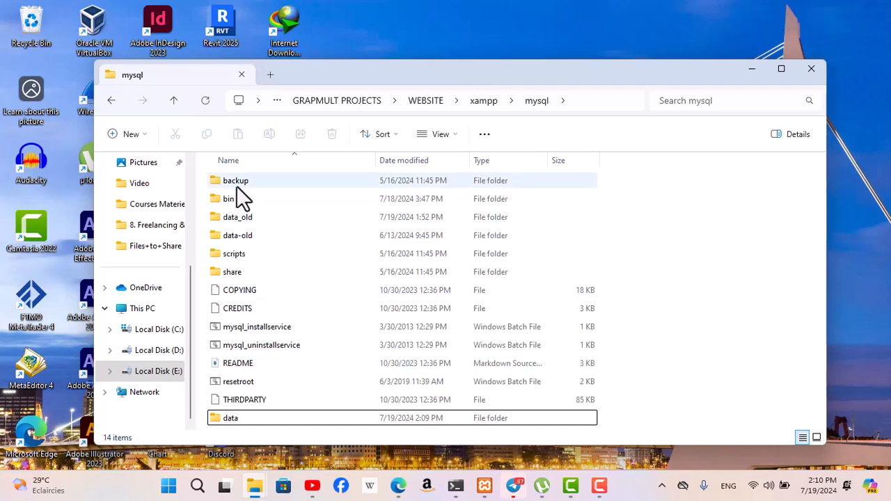
# Delete all loose files except ibdata1 from the mysql folder's data folder, keeping its subfolders
pyautogui.doubleClick(286, 415)
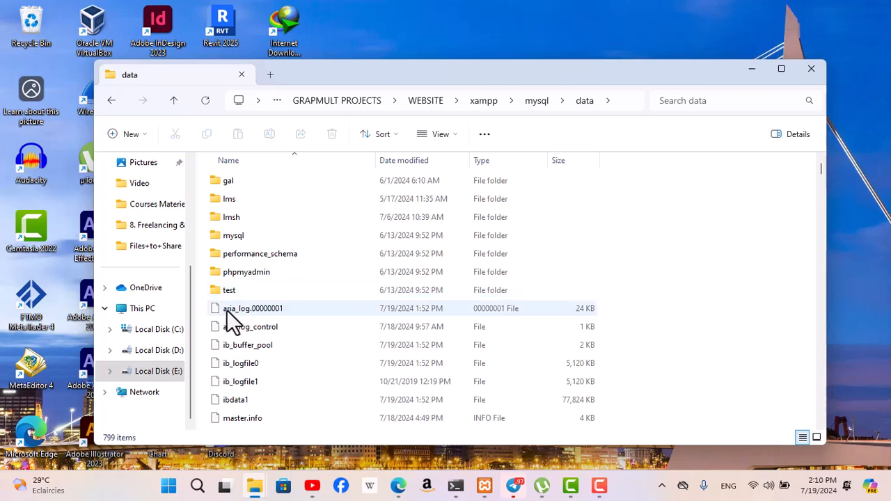
pyautogui.moveTo(818, 167); pyautogui.dragTo(834, 423)
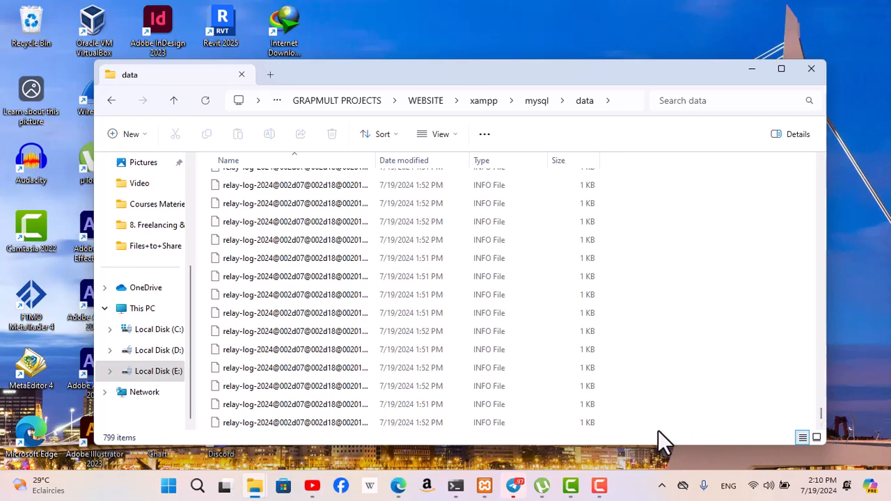
pyautogui.moveTo(658, 429); pyautogui.dragTo(382, 307)
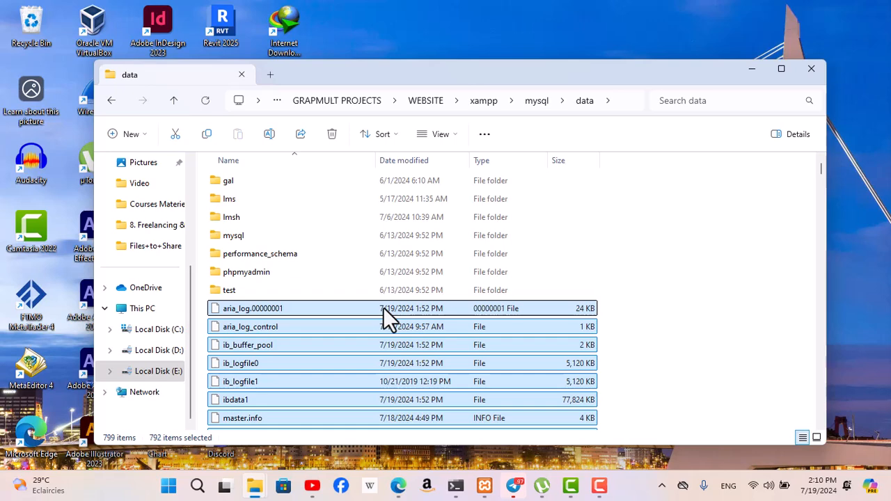
pyautogui.keyDown('ctrl'); pyautogui.click(315, 401); pyautogui.keyUp('ctrl')
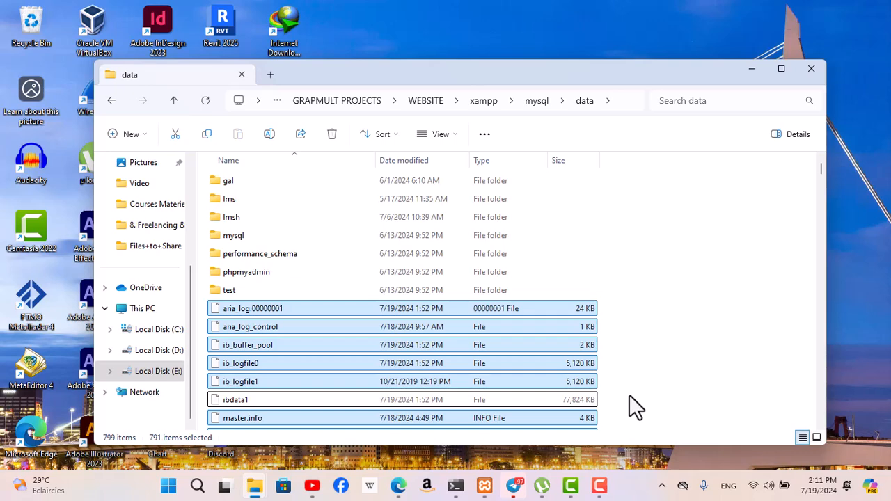
pyautogui.press('Delete')
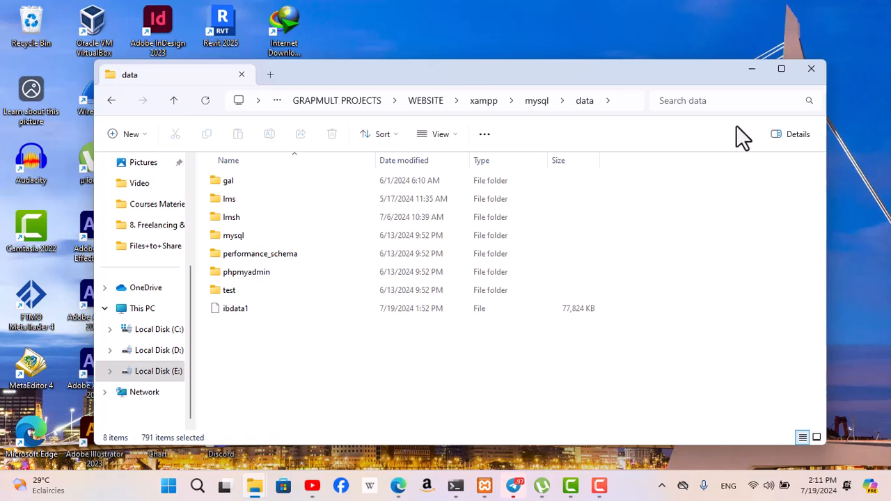
# Compare the subfolders in mysql's backup folder with those in the data folder to identify the ones they share
pyautogui.click(538, 106)
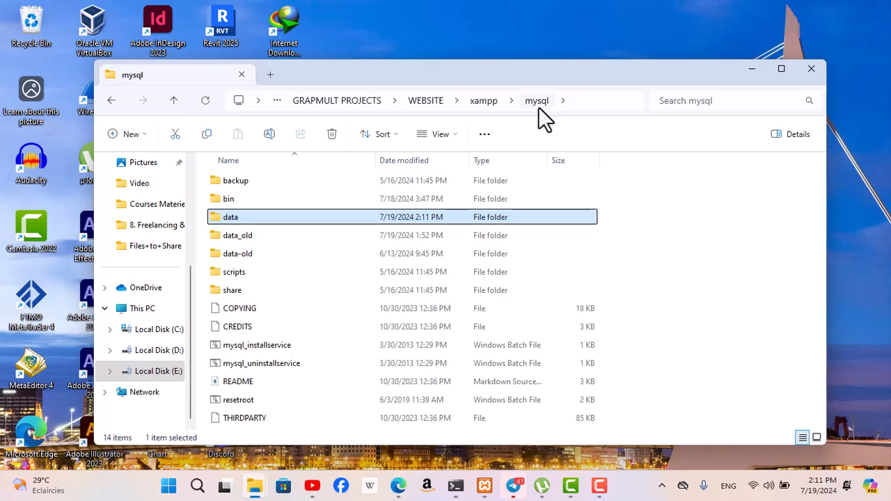
pyautogui.doubleClick(311, 186)
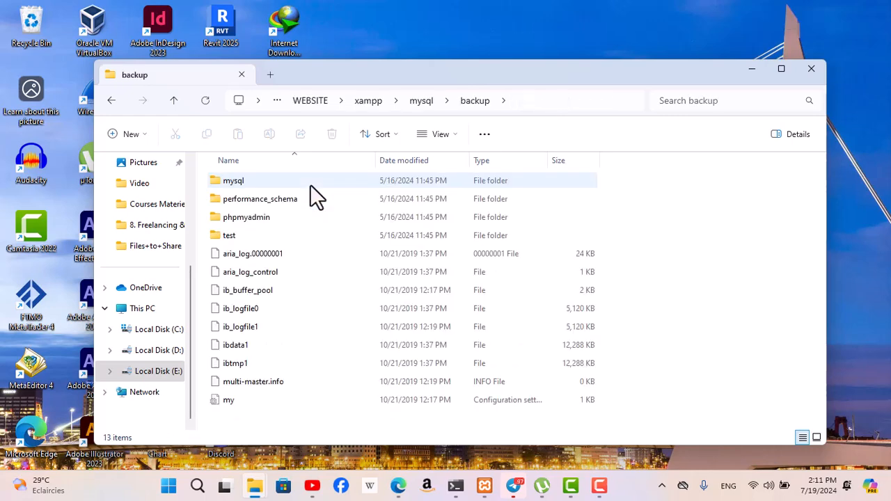
pyautogui.click(299, 184)
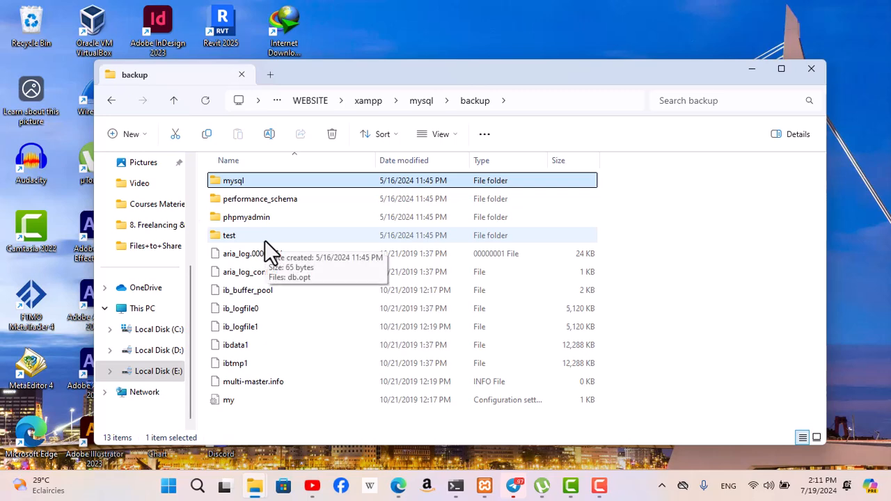
pyautogui.click(421, 104)
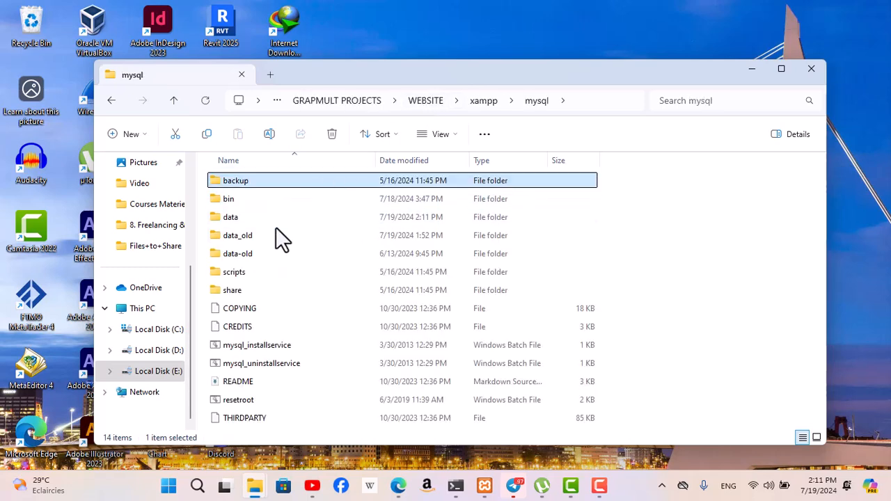
pyautogui.doubleClick(284, 218)
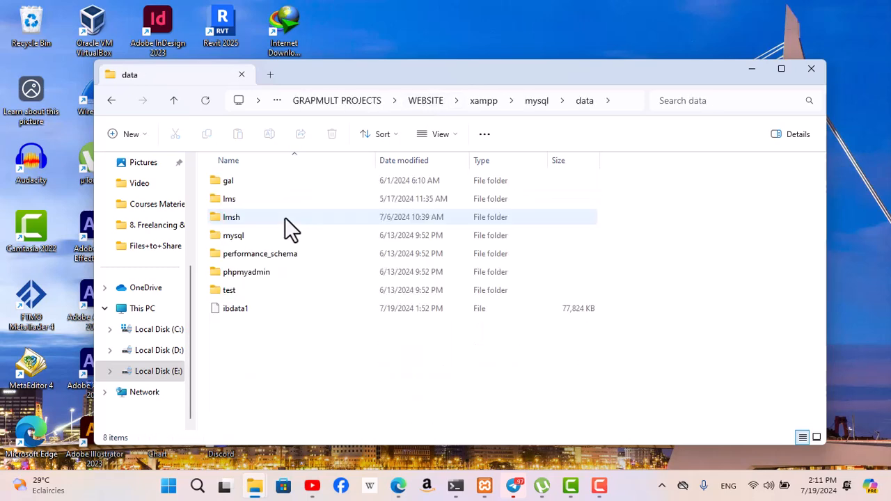
pyautogui.click(273, 259)
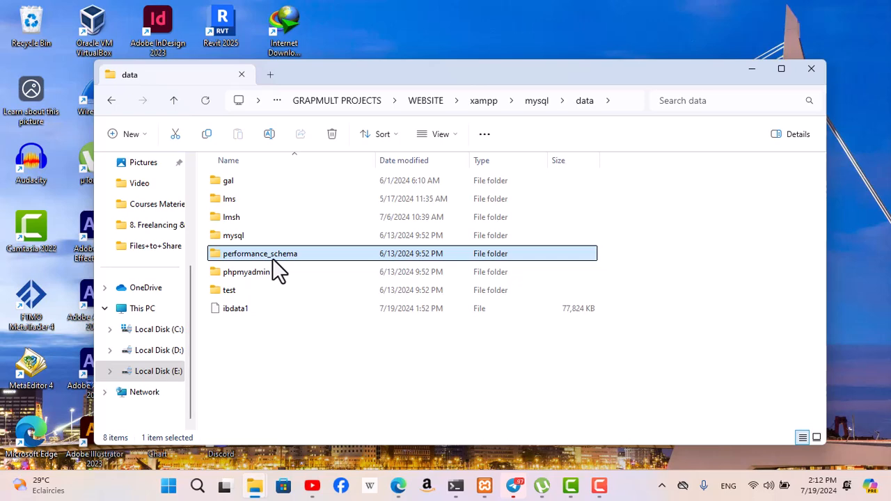
pyautogui.keyDown('ctrl'); pyautogui.click(272, 276); pyautogui.keyUp('ctrl')
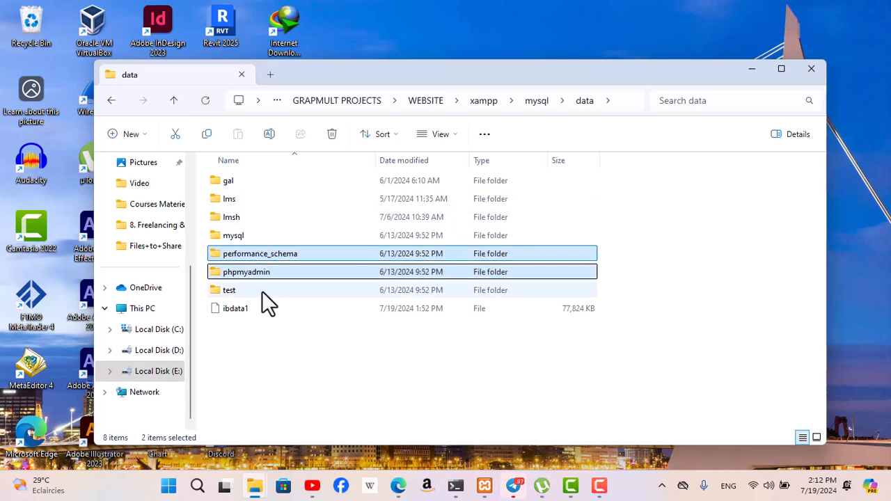
pyautogui.keyDown('ctrl'); pyautogui.click(264, 295); pyautogui.keyUp('ctrl')
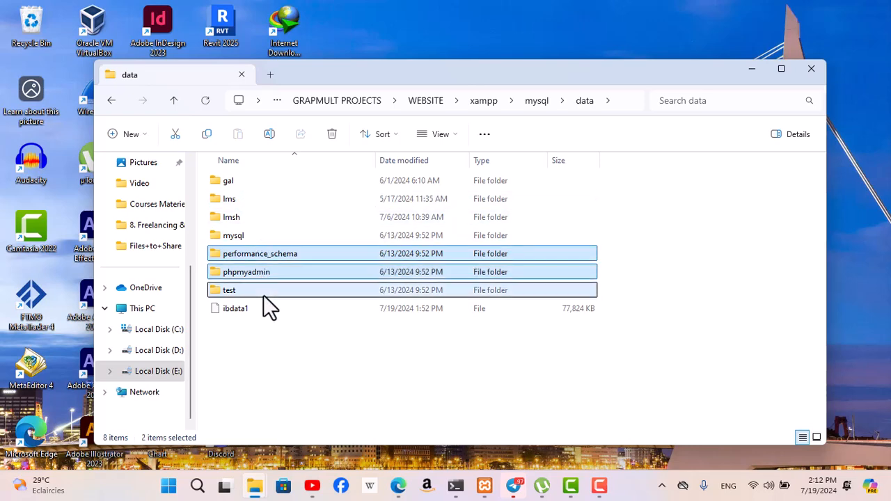
pyautogui.click(537, 102)
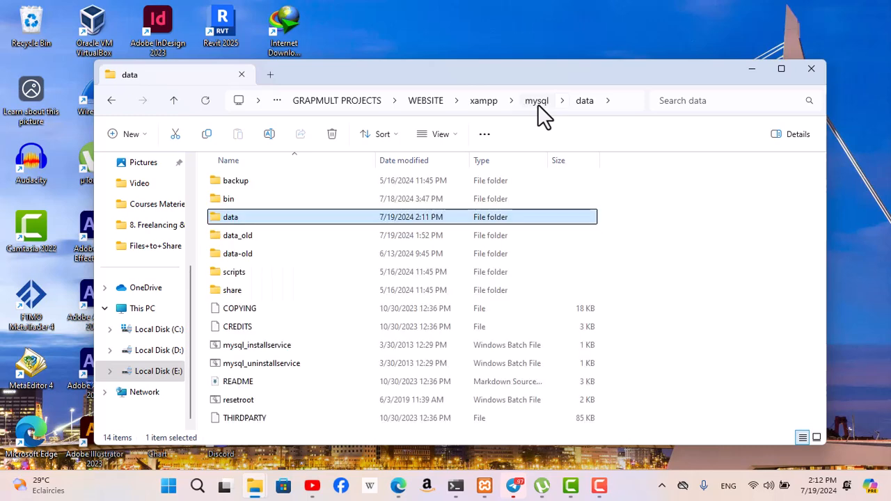
pyautogui.doubleClick(300, 183)
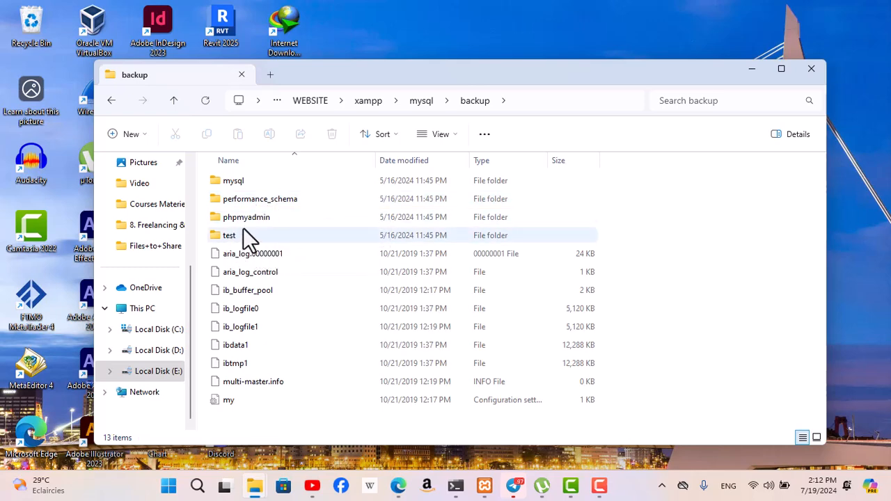
# Delete the mysql, performance_schema, phpmyadmin and test folders from the data folder and return to the parent mysql folder
pyautogui.click(423, 102)
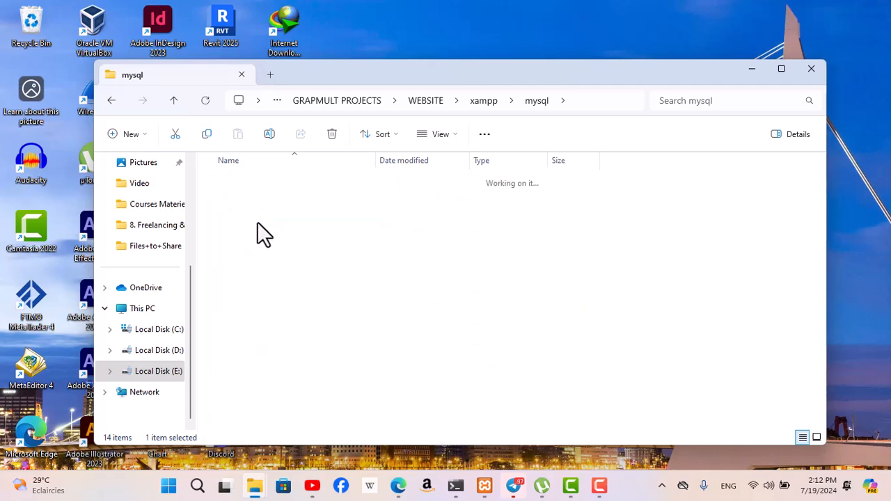
pyautogui.click(265, 256)
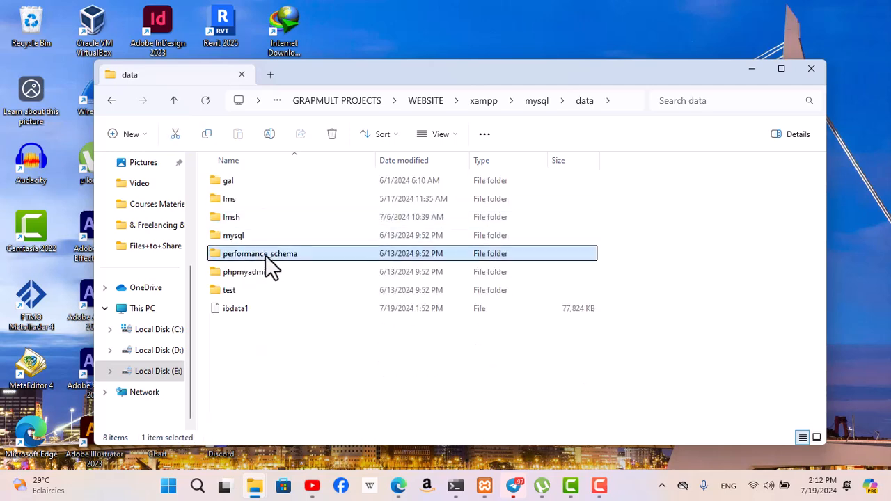
pyautogui.keyDown('ctrl'); pyautogui.click(262, 270); pyautogui.keyUp('ctrl')
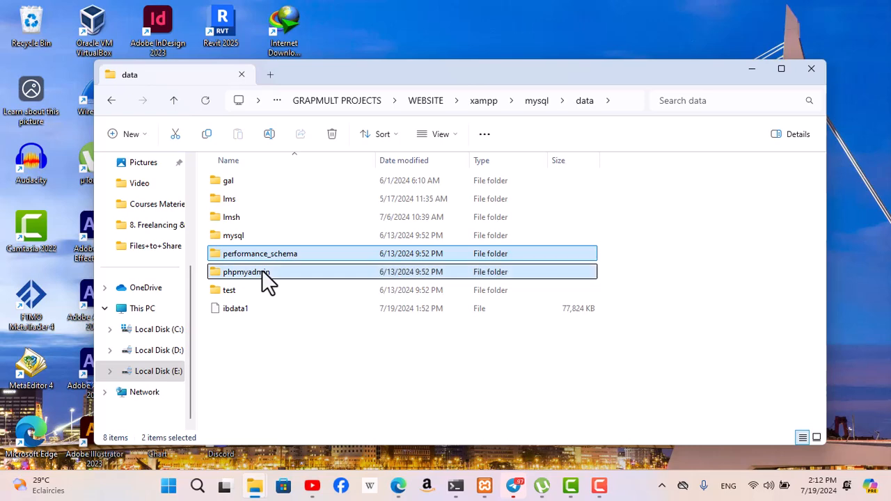
pyautogui.keyDown('ctrl'); pyautogui.click(255, 237); pyautogui.keyUp('ctrl')
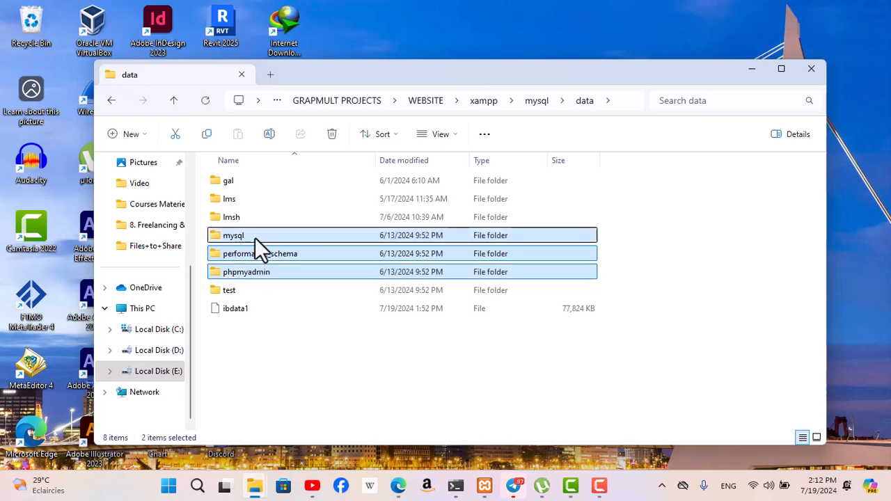
pyautogui.keyDown('ctrl'); pyautogui.click(253, 292); pyautogui.keyUp('ctrl')
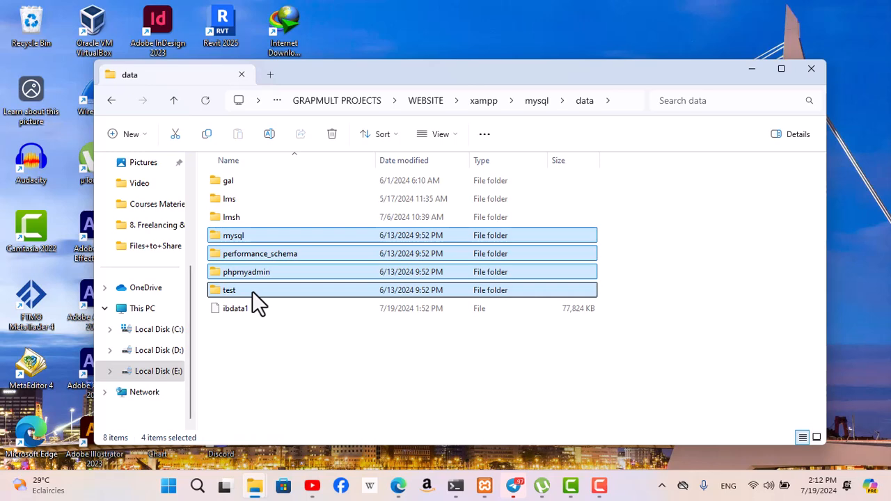
pyautogui.press('Delete')
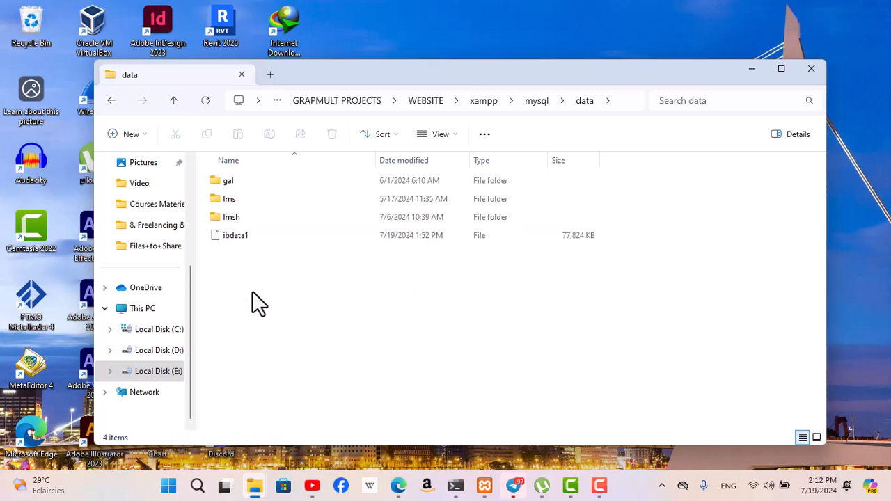
pyautogui.click(543, 101)
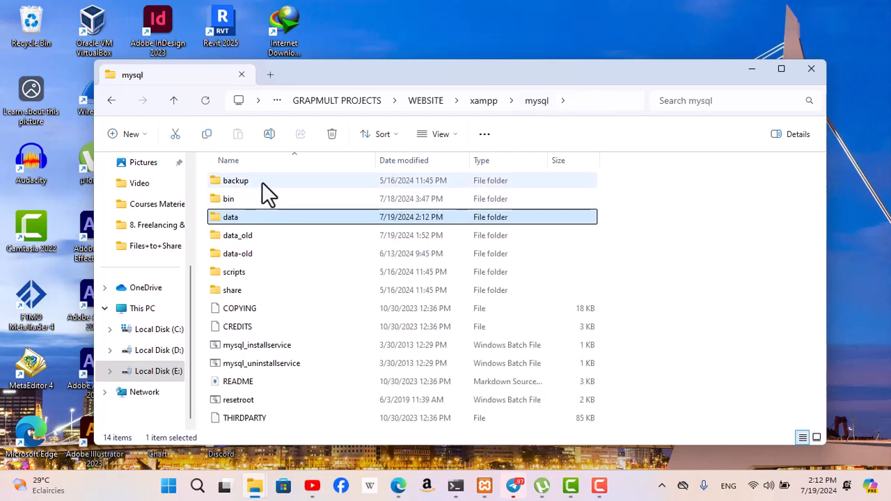
# Copy all folders and files except ibdata1 from mysql's backup folder
pyautogui.click(262, 182)
pyautogui.doubleClick(261, 182)
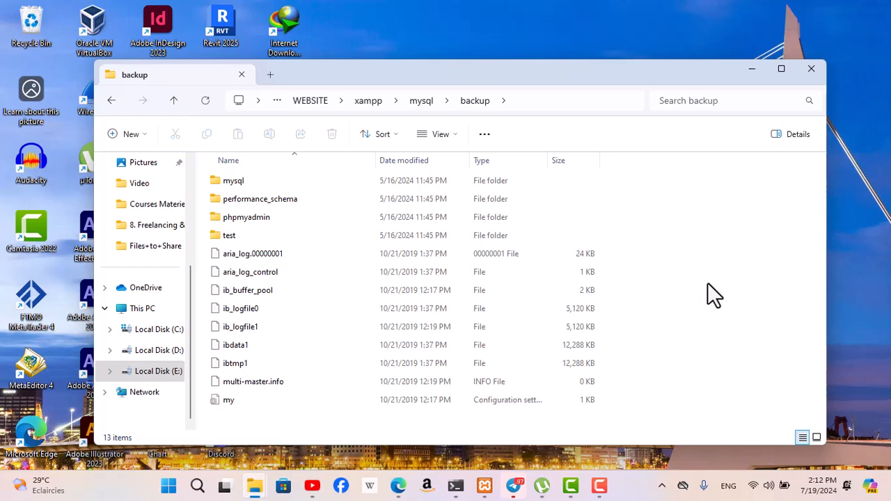
pyautogui.hotkey('ctrl', 'a')
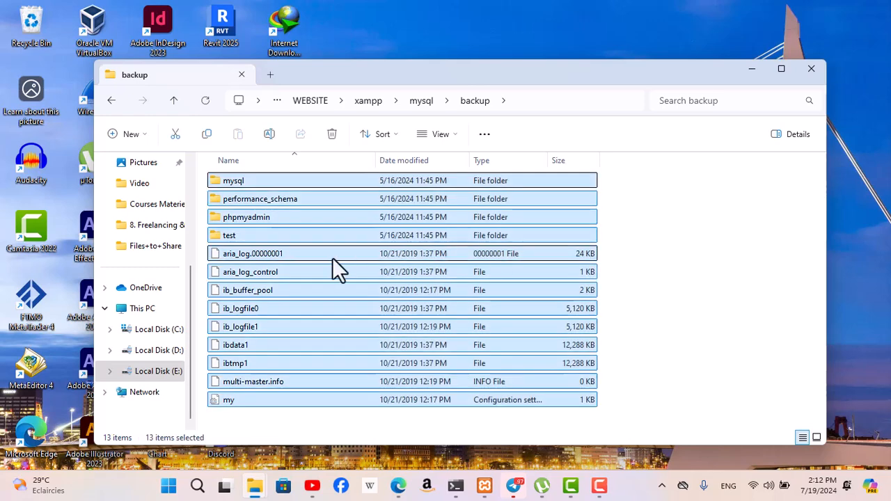
pyautogui.keyDown('ctrl'); pyautogui.click(261, 348); pyautogui.keyUp('ctrl')
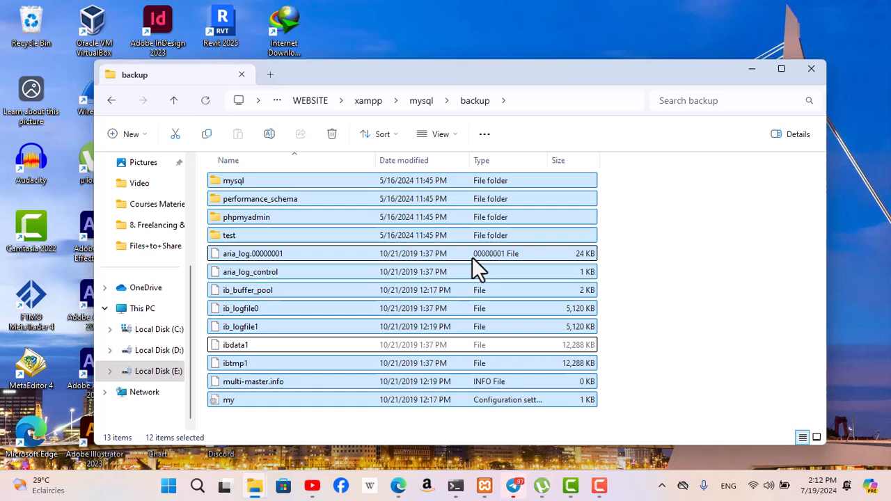
pyautogui.hotkey('ctrl', 'c')
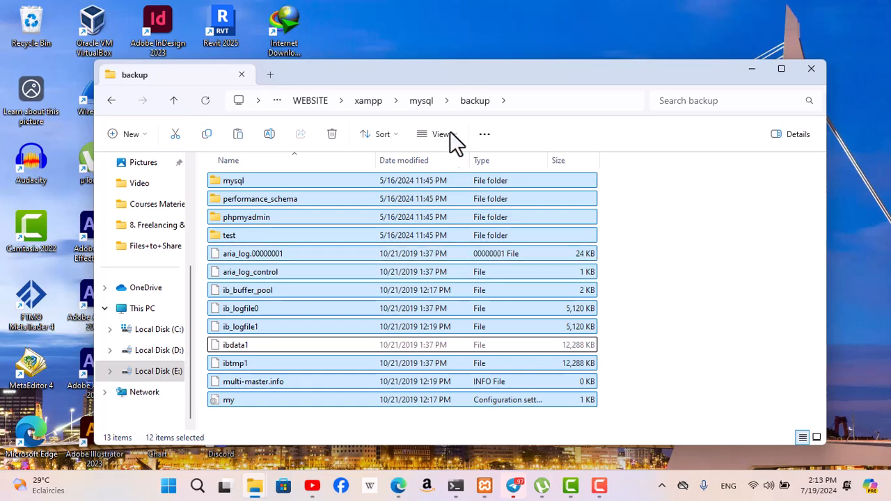
# Paste the copied backup items into mysql's data folder and return to the parent mysql folder
pyautogui.click(422, 101)
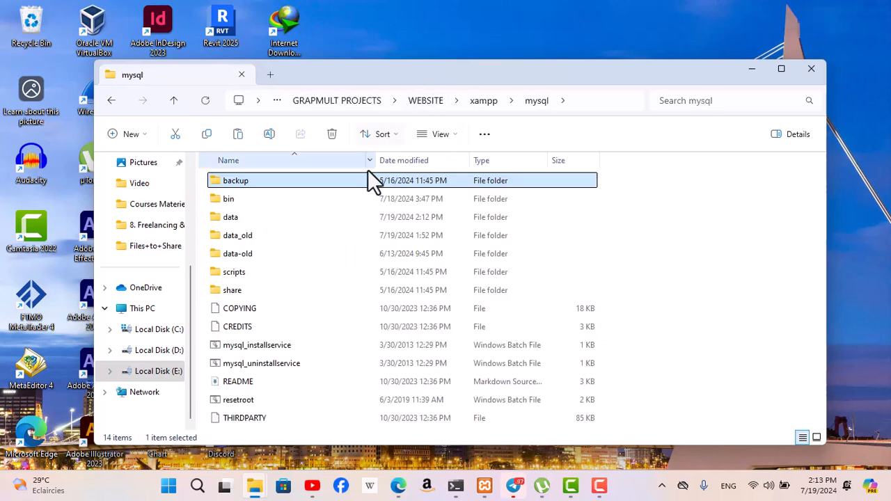
pyautogui.doubleClick(258, 216)
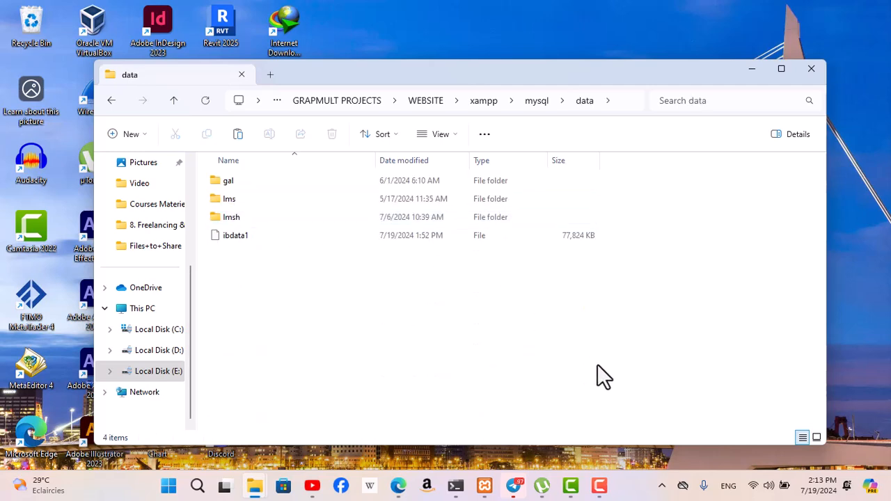
pyautogui.hotkey('ctrl', 'v')
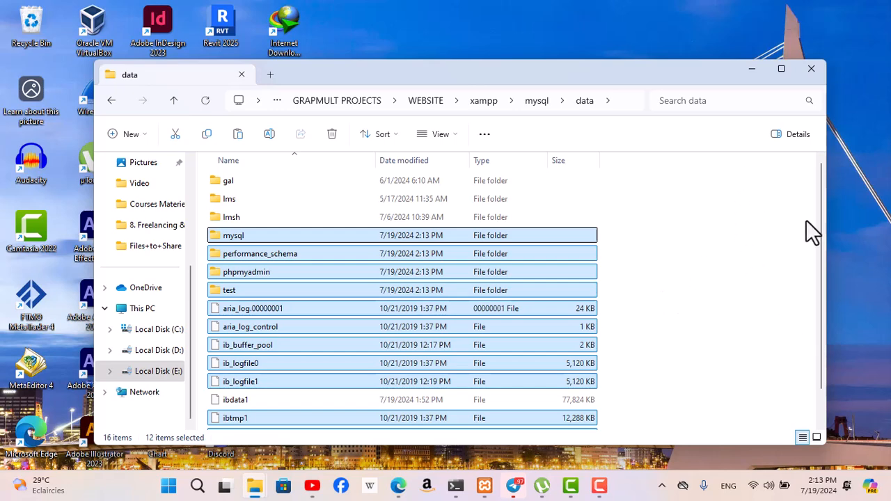
pyautogui.scroll(-1, 820, 244)
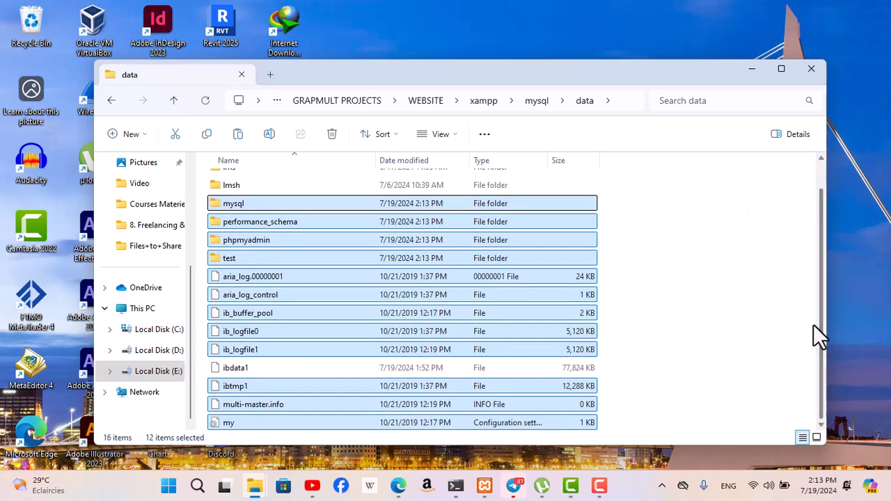
pyautogui.click(739, 218)
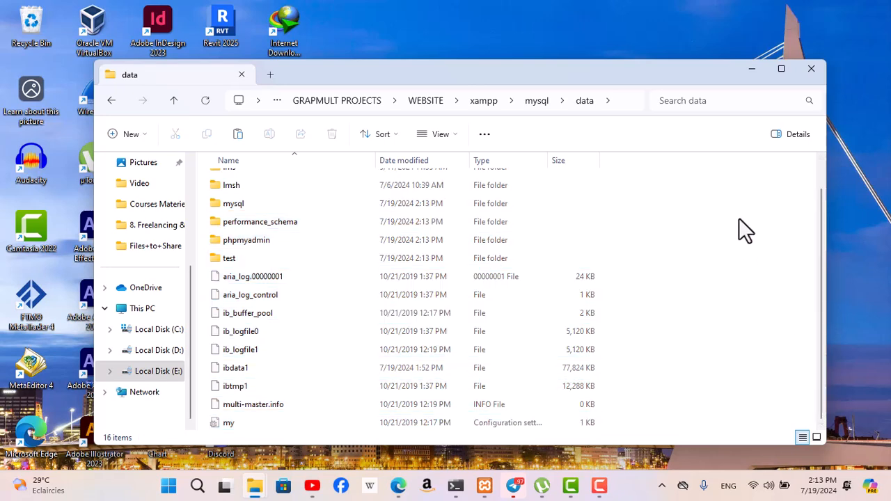
pyautogui.click(537, 101)
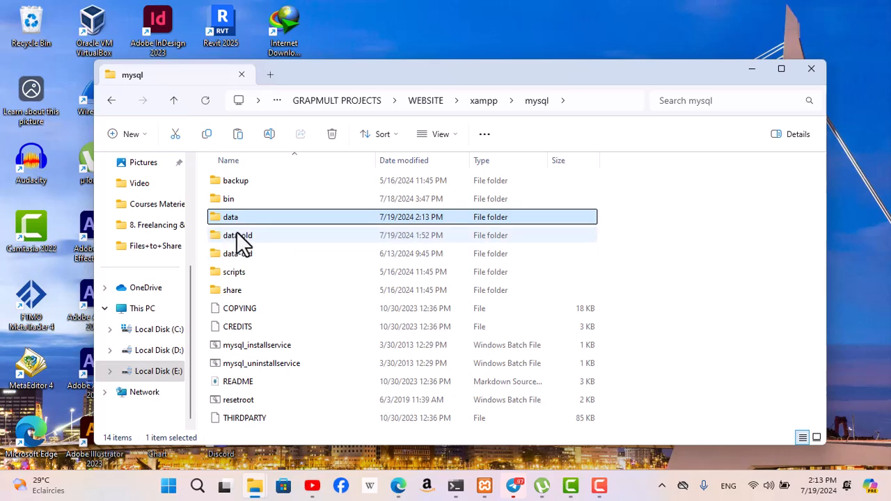
# Switch to the XAMPP Control Panel, restart Apache and start MySQL
pyautogui.moveTo(255, 240)
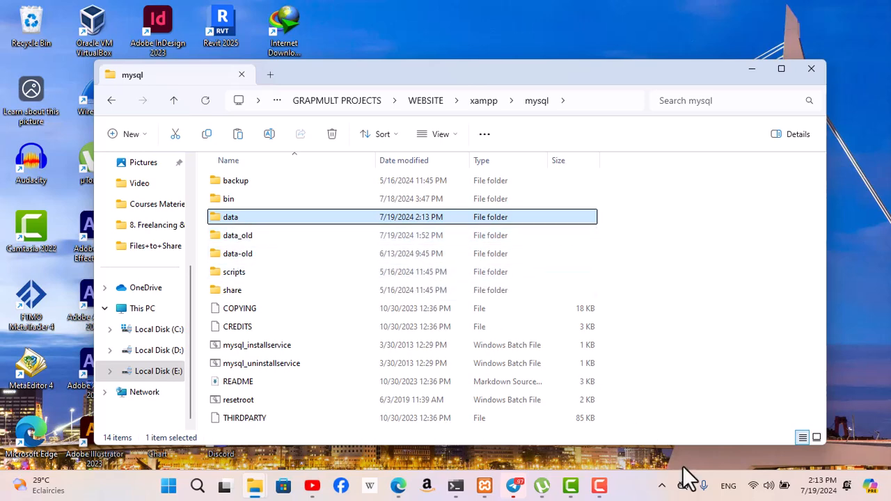
pyautogui.click(663, 485)
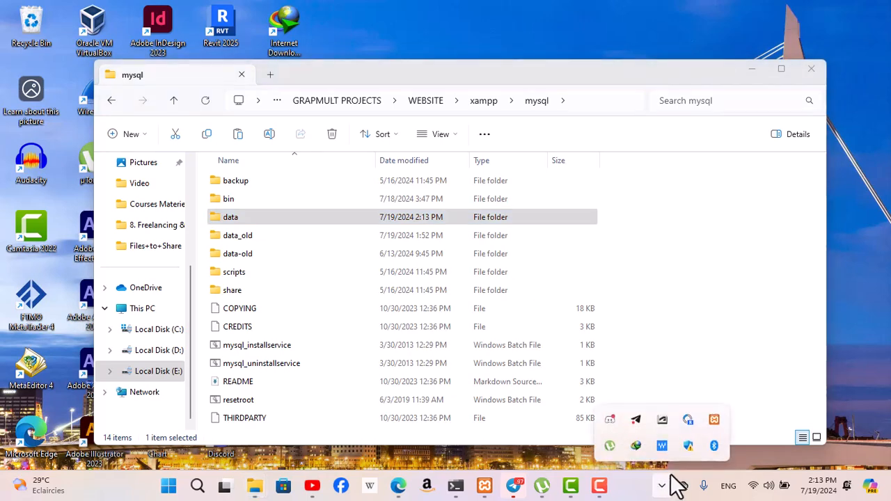
pyautogui.click(484, 487)
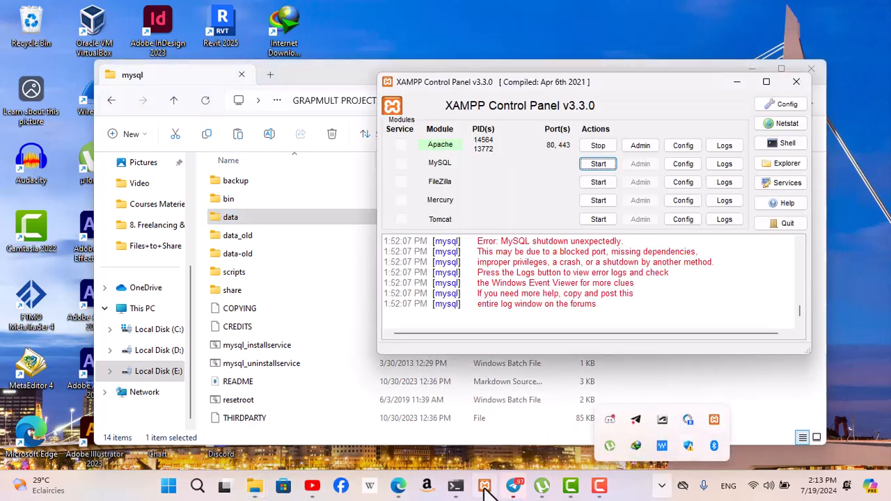
pyautogui.click(602, 147)
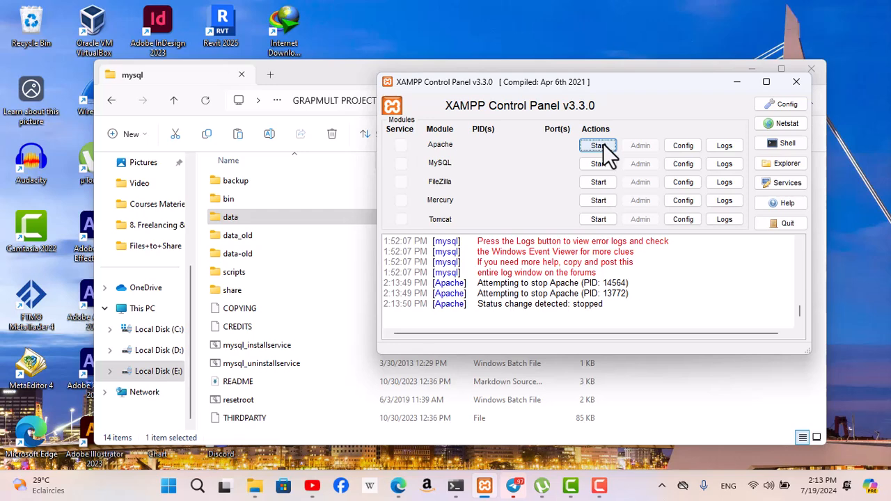
pyautogui.click(600, 145)
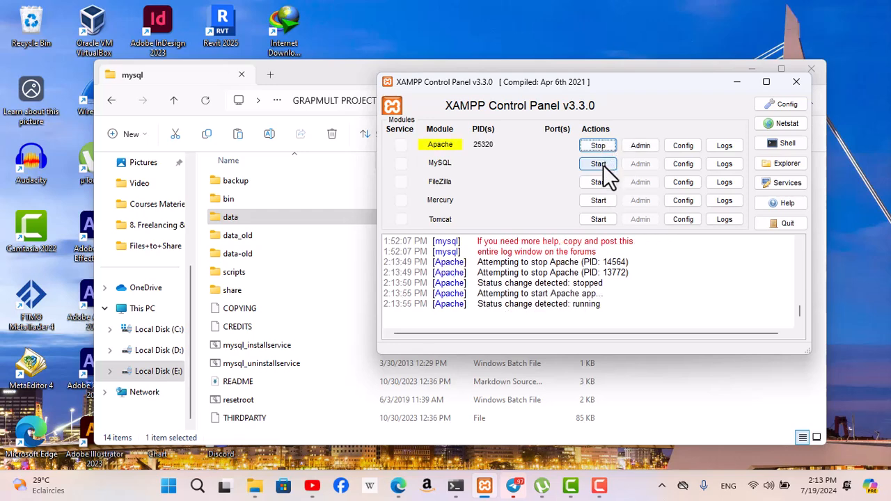
pyautogui.click(600, 165)
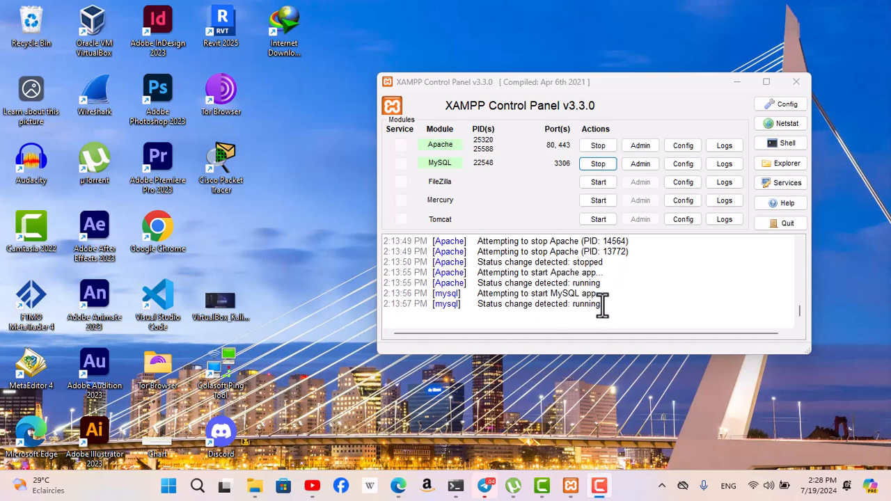
# Open phpMyAdmin from XAMPP's MySQL module and view the rows of the chat_messages table in the lmsh database
pyautogui.click(634, 165)
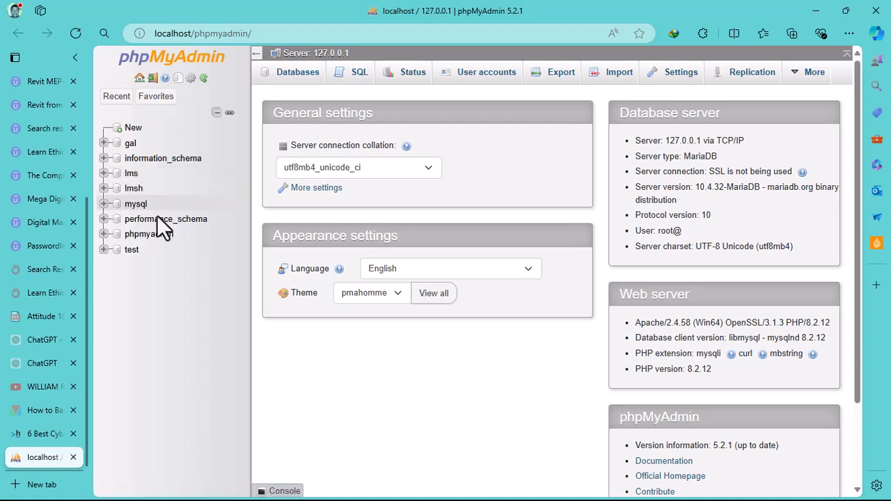
pyautogui.click(132, 190)
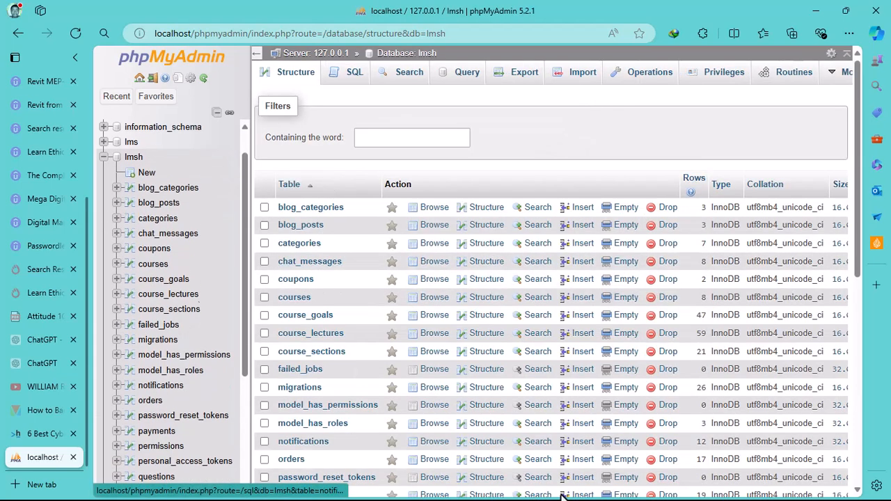
pyautogui.moveTo(861, 209); pyautogui.dragTo(845, 231)
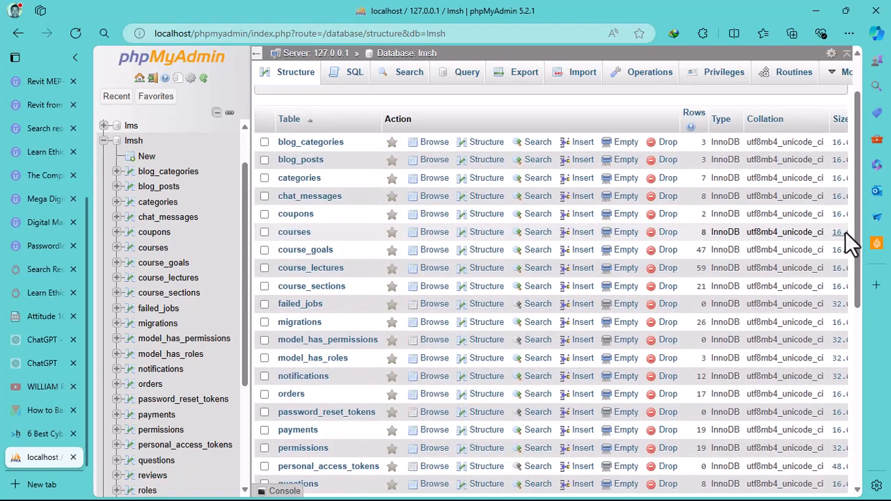
pyautogui.click(301, 198)
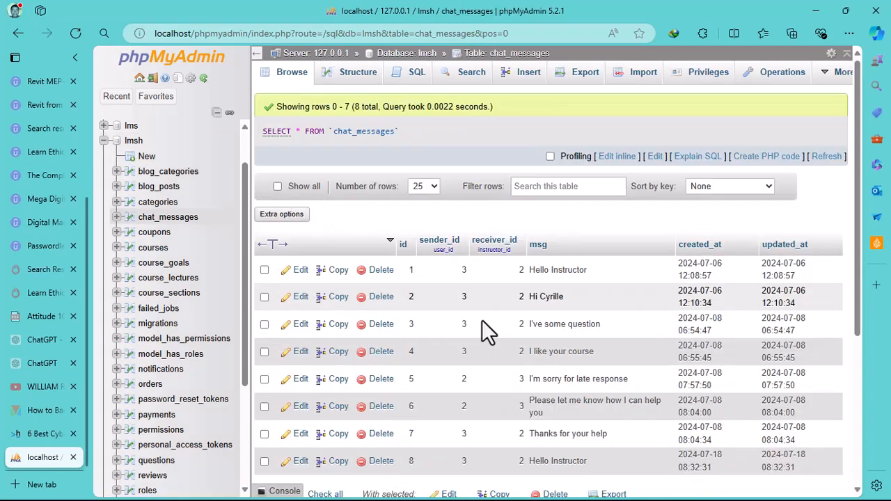